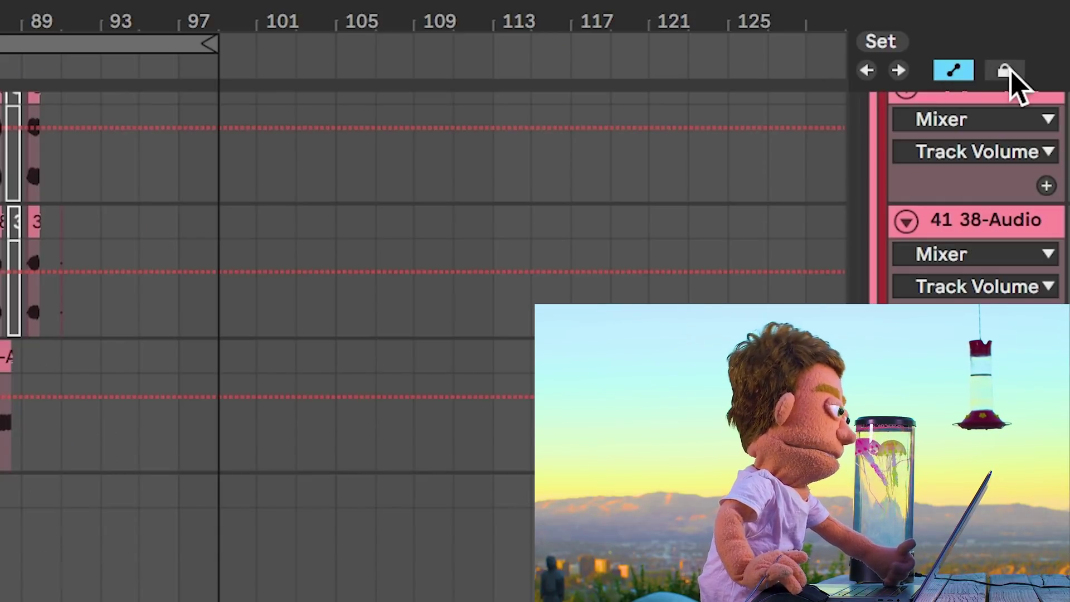
Lock envelopes, then copy the 4-Audio 1 clip from bar 67 to bar 61 on 80s RISER.
left_click(1005, 71)
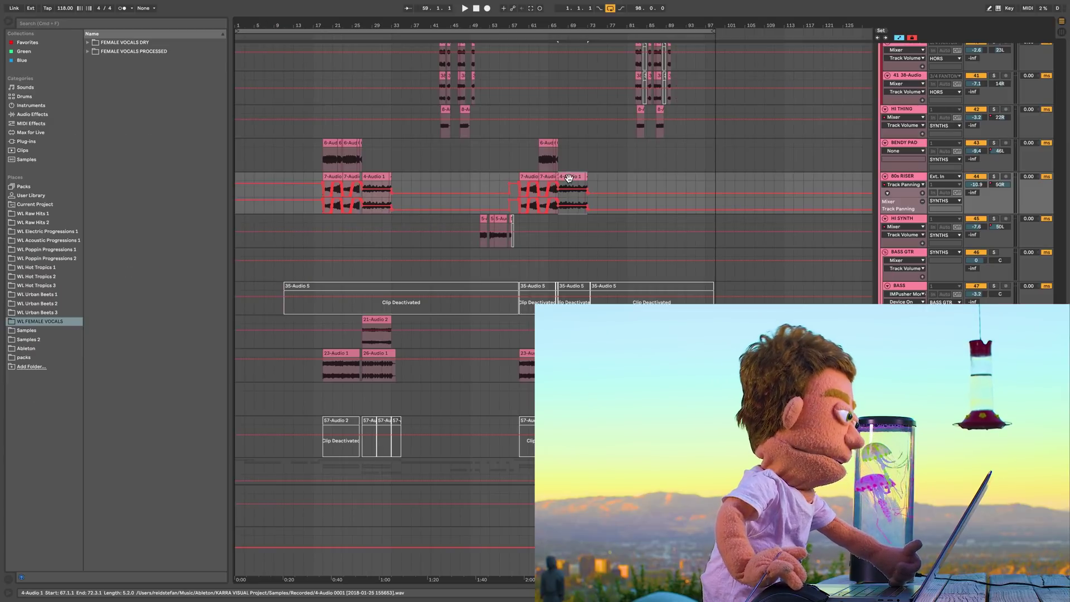
left_click_drag(570, 177, 535, 180)
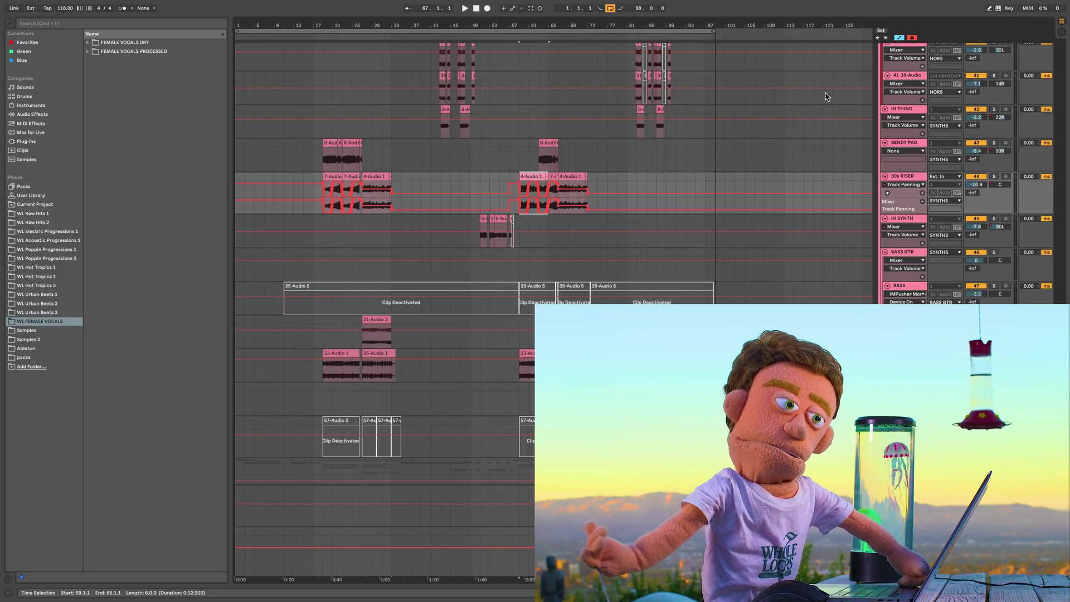
Search the Ableton browser place for 'dance'.
scroll(950, 109, "up", 10)
scroll(949, 108, "down", 15)
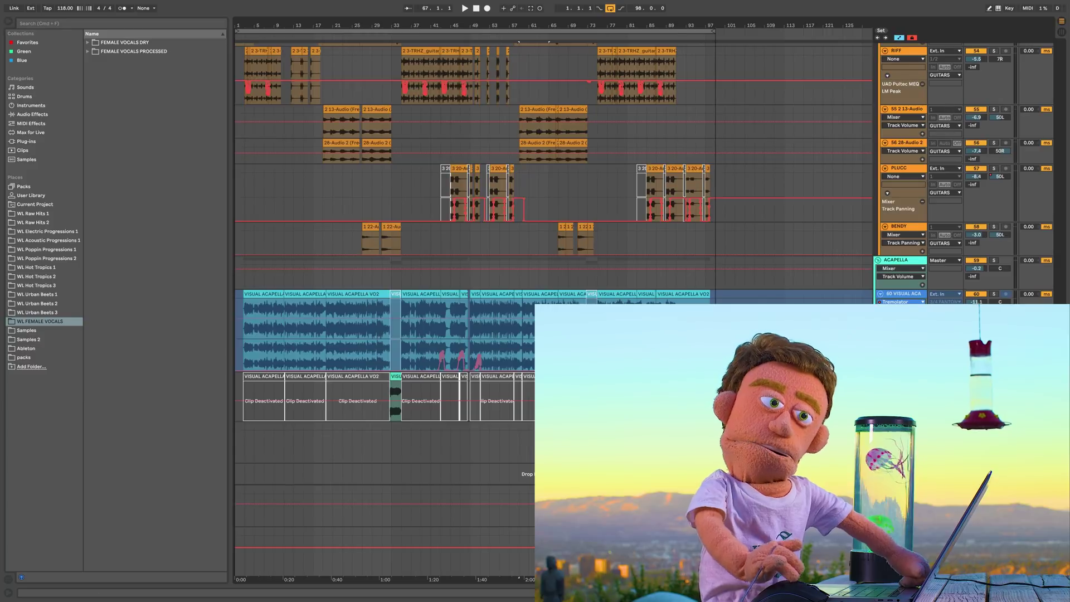
scroll(554, 164, "up", 3)
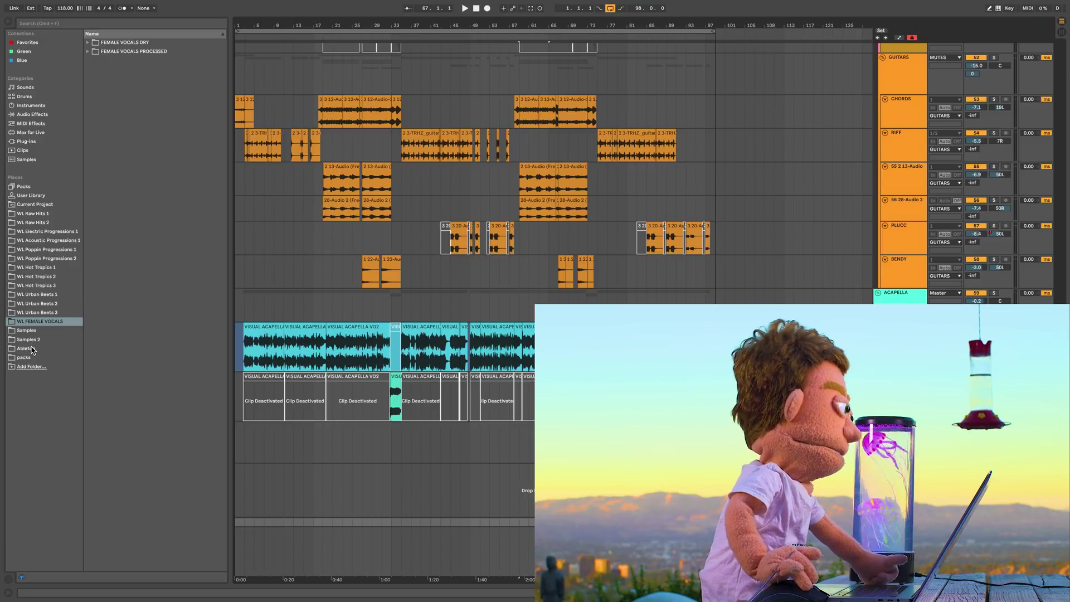
left_click(32, 350)
type("dance")
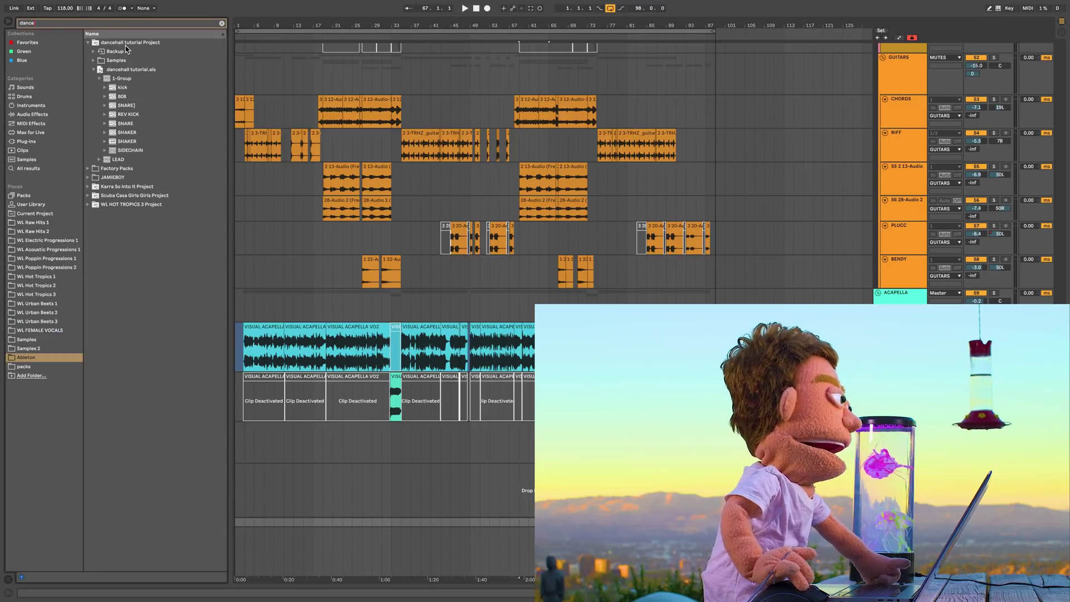
Select 1-Group from the dancehall tutorial set and import it as a new group.
left_click(114, 79)
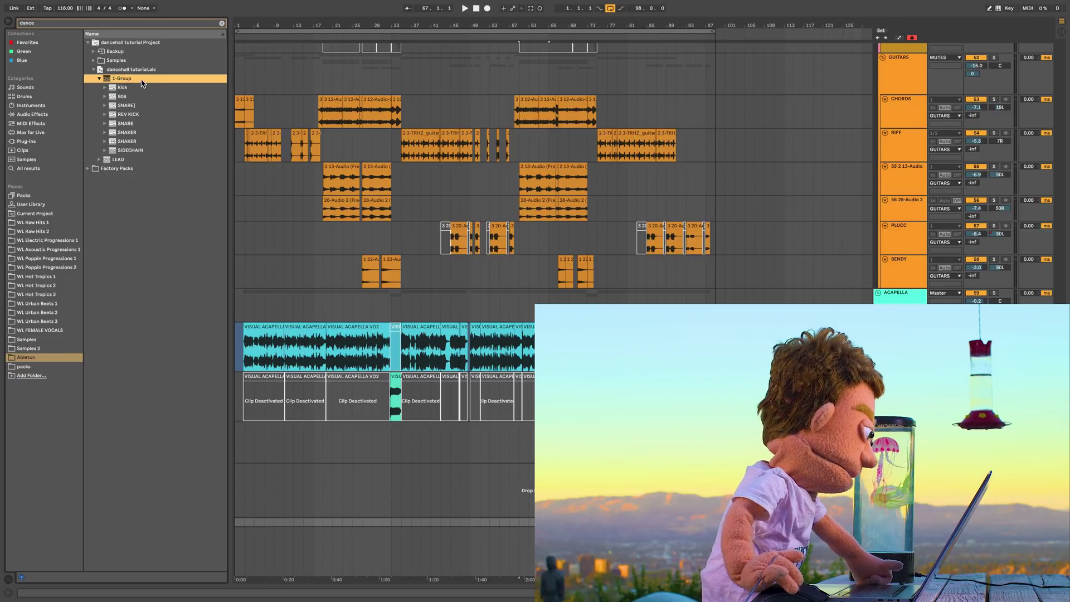
left_click(122, 88)
left_click(122, 96)
left_click(123, 106)
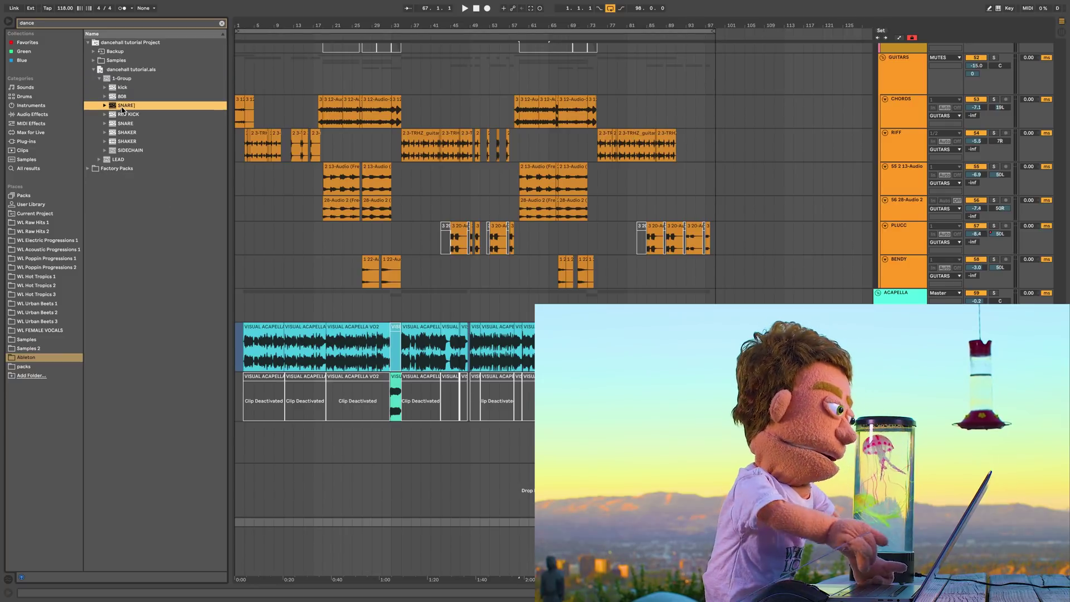
left_click(123, 133)
left_click(121, 79)
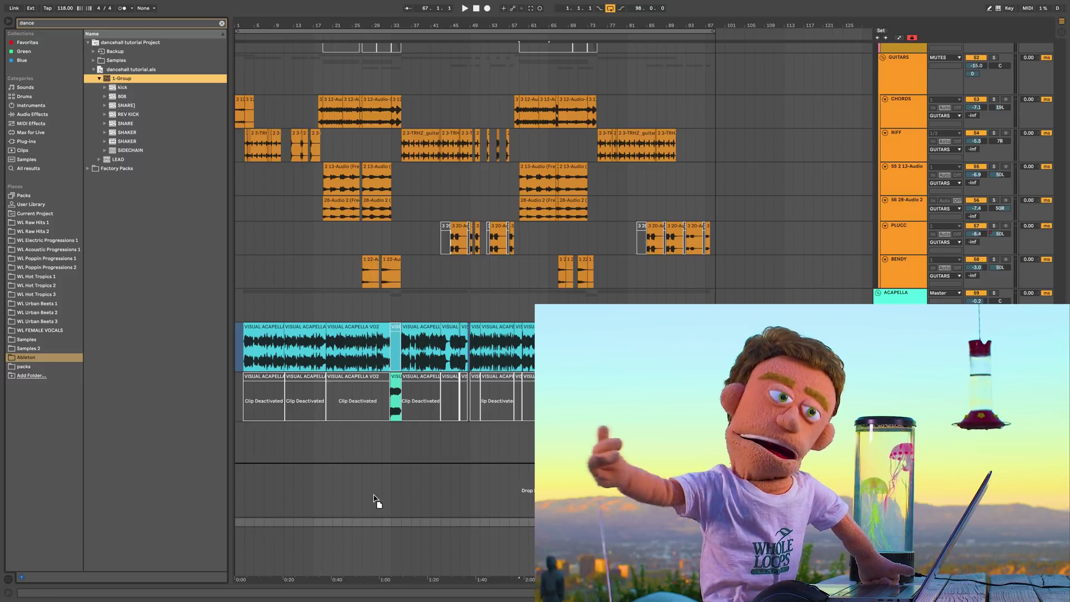
key("Return")
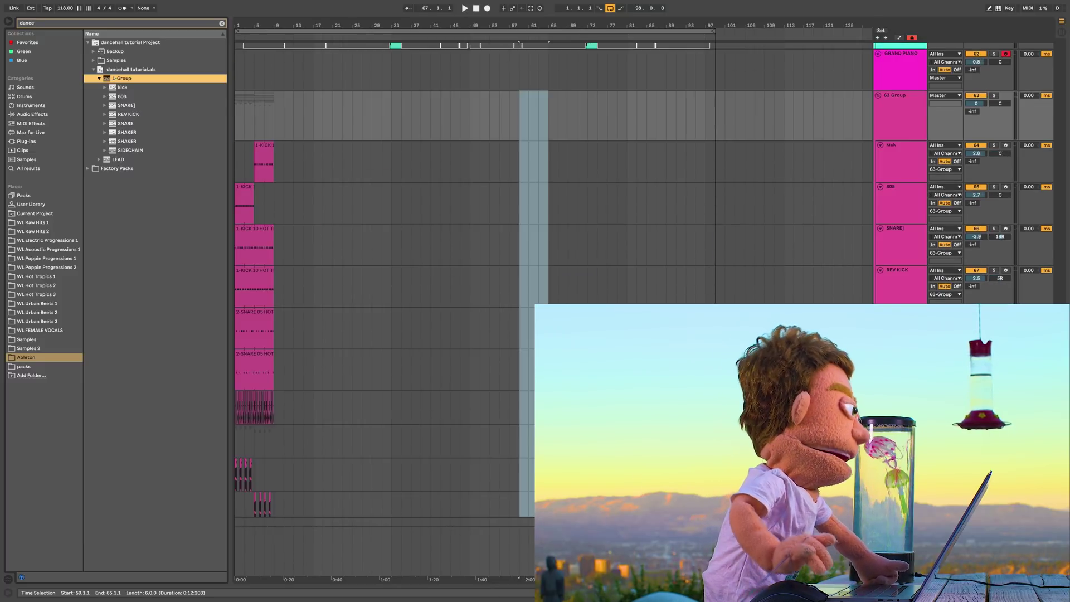
Turn the 63 Group volume down, play the imported drums, then mute the group.
scroll(474, 278, "up", 10)
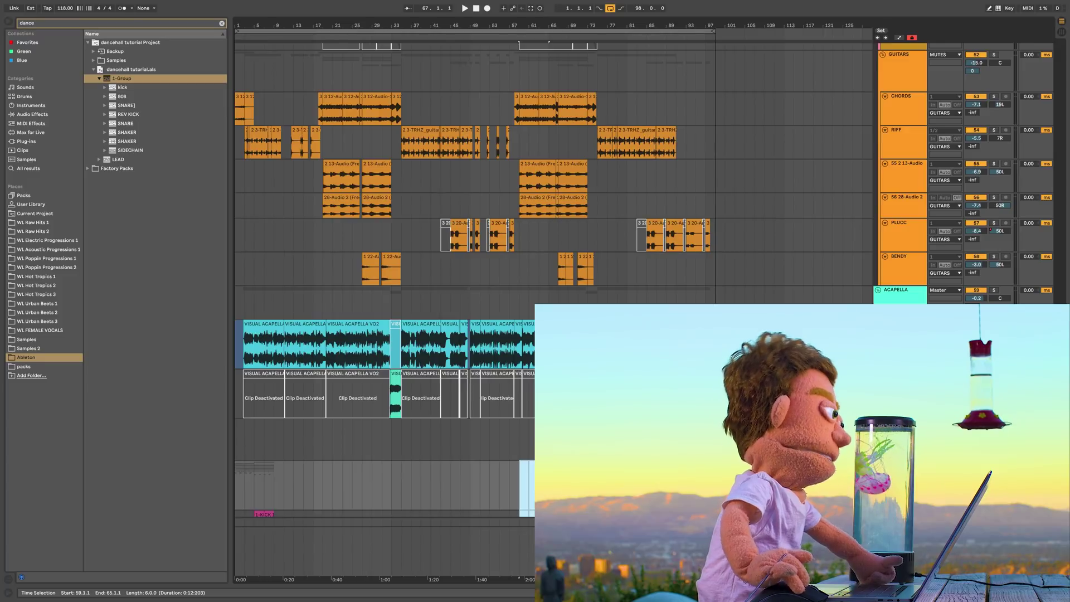
scroll(325, 310, "down", 10)
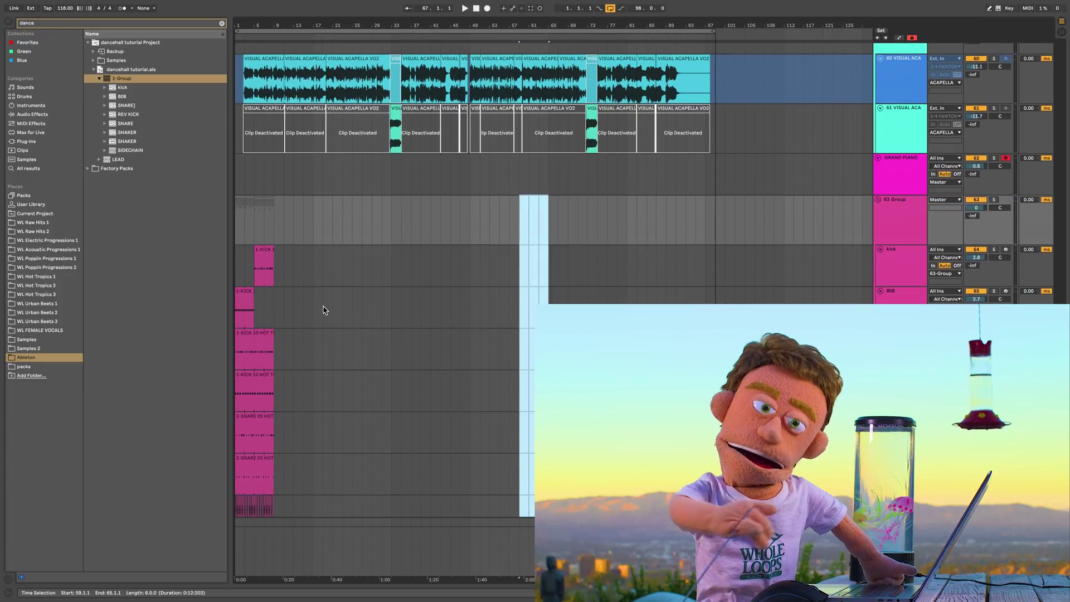
left_click(235, 218)
mouse_move(975, 210)
left_mouse_down()
mouse_move(974, 222)
mouse_move(977, 213)
left_mouse_up()
key("space")
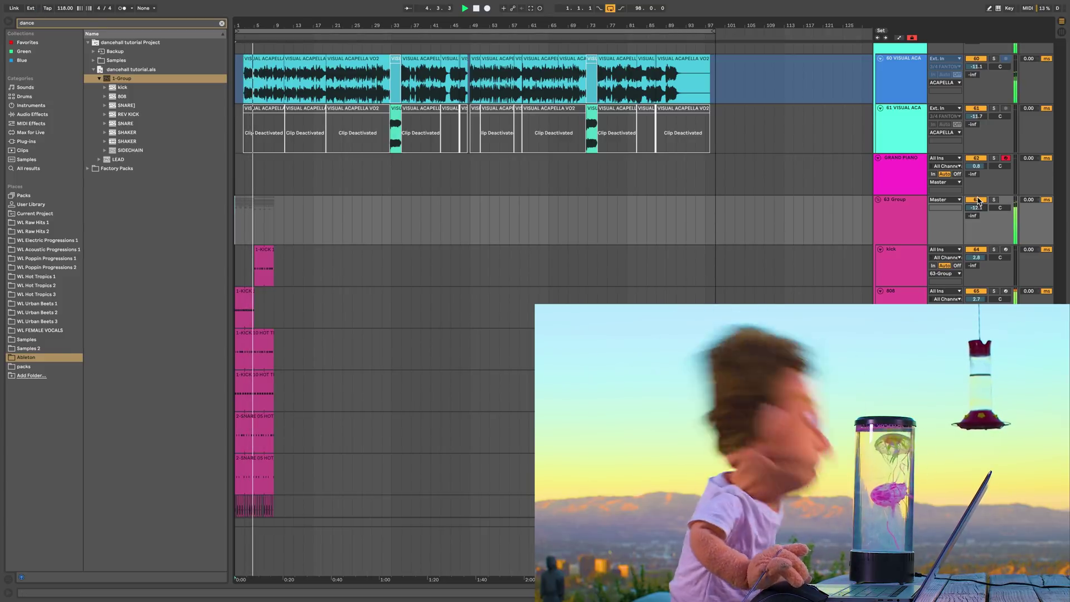
left_click(976, 200)
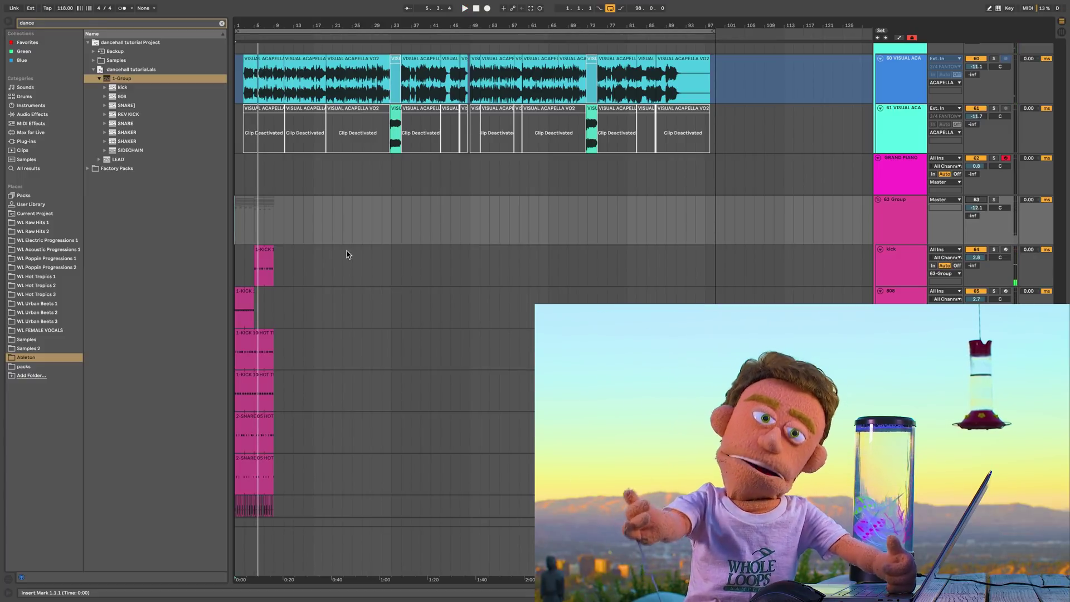
scroll(299, 236, "down", 3)
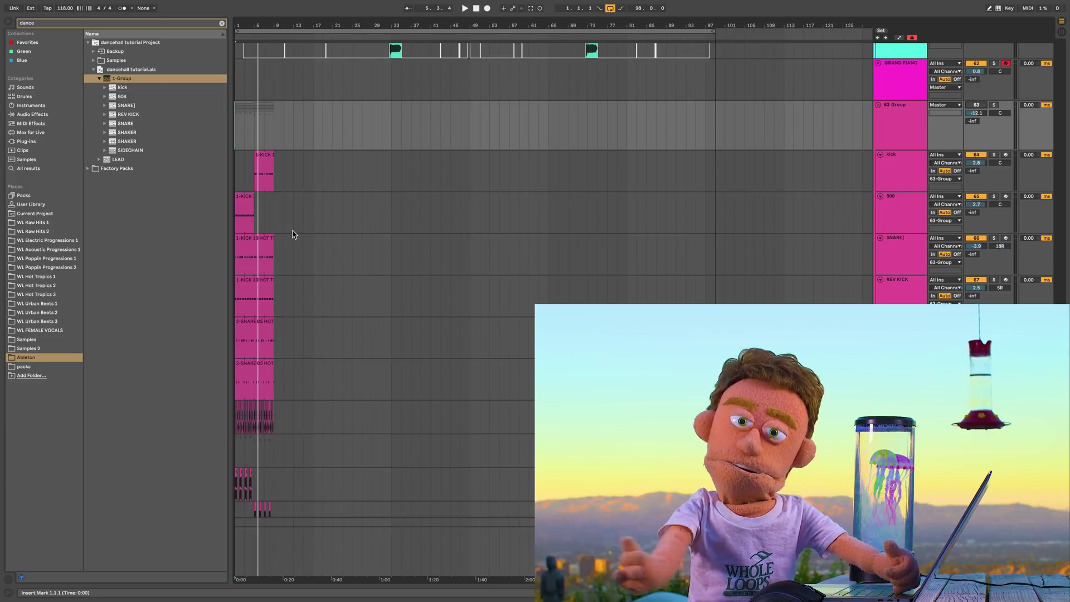
Delete the 63 Group and capture the played piano as a Grand Piano MIDI clip at 133.50 BPM.
key("Delete")
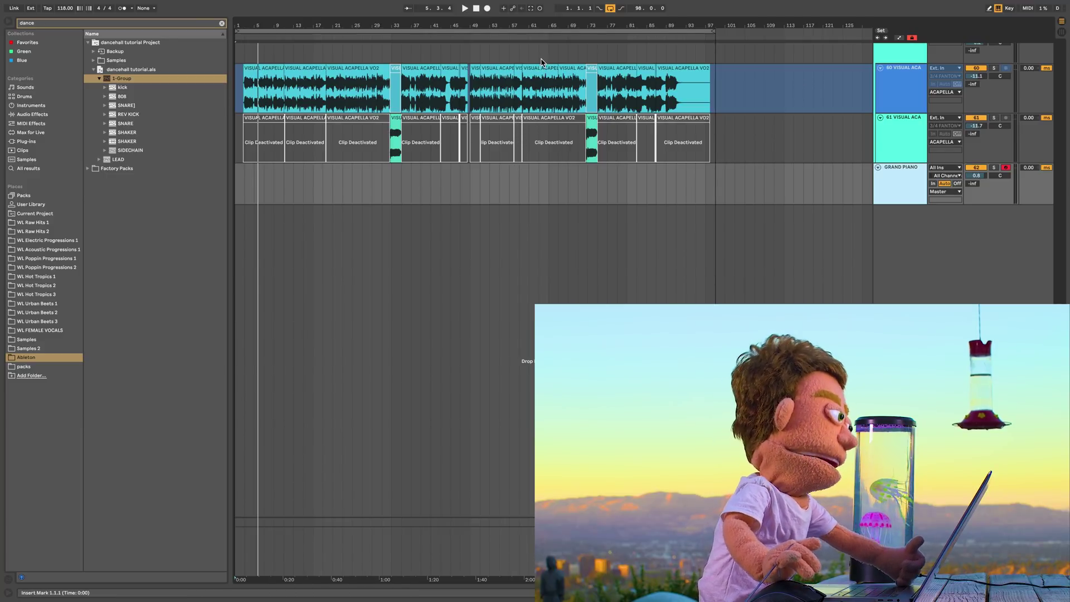
left_click(530, 8)
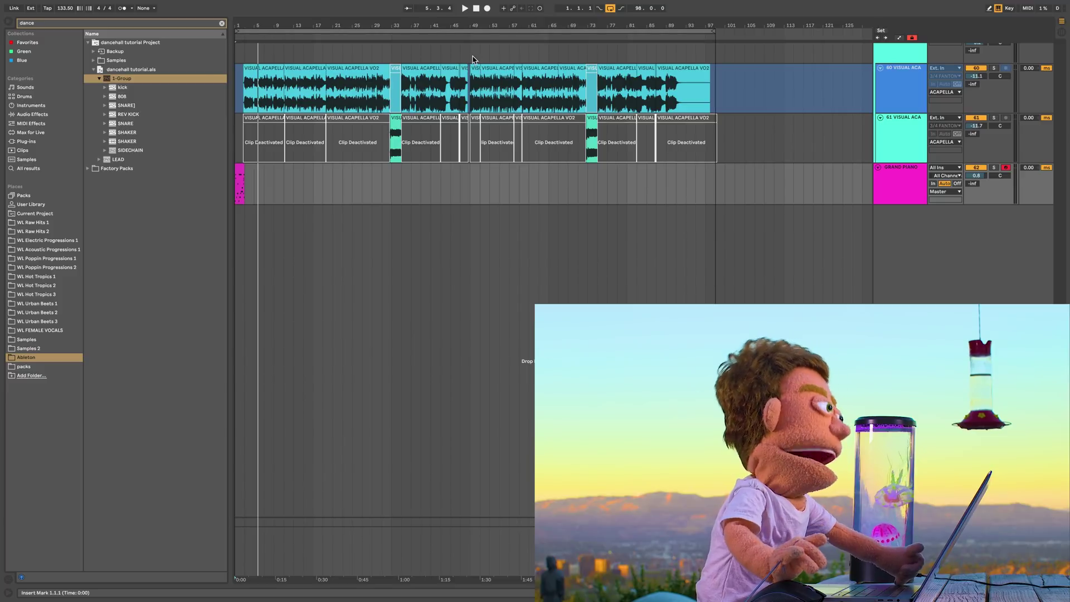
mouse_move(239, 22)
left_mouse_down()
mouse_move(240, 45)
mouse_move(240, 22)
left_mouse_up()
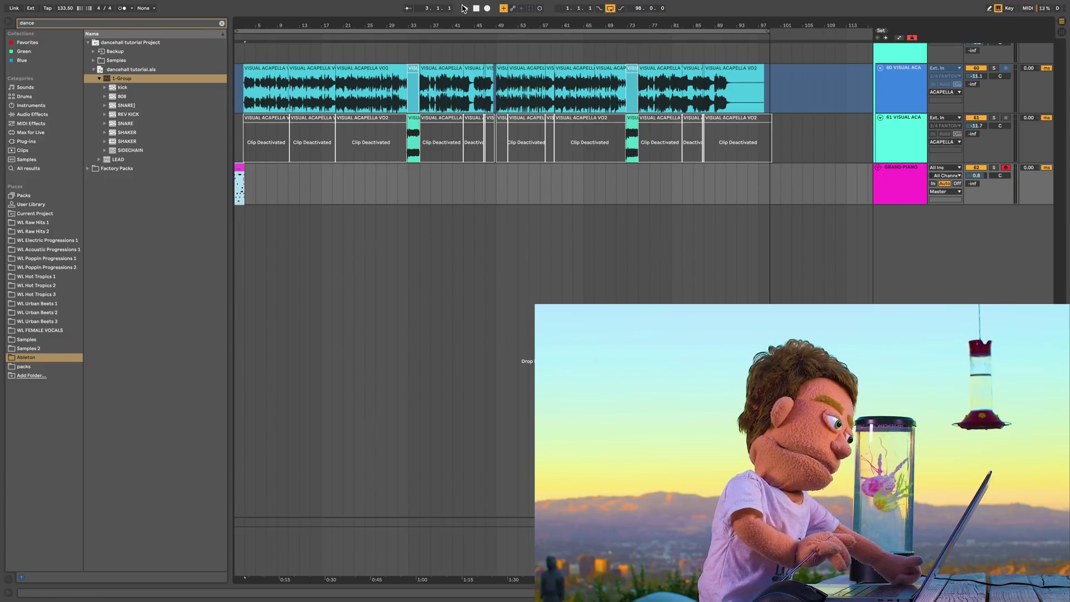
Record a take onto the Grand Piano track, re-recording after a short first attempt.
left_click(484, 8)
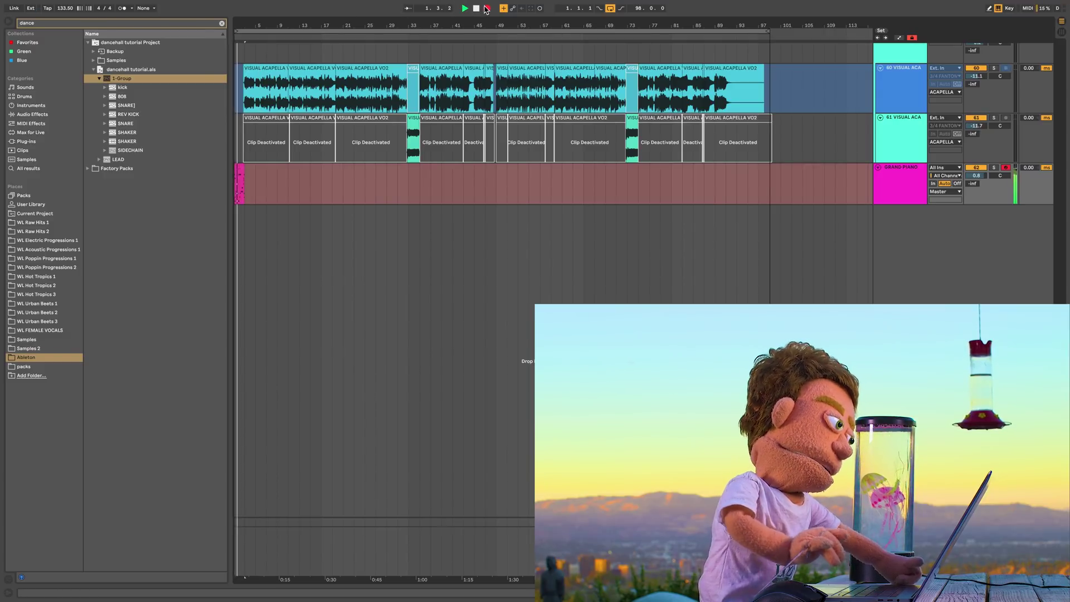
left_click(486, 9)
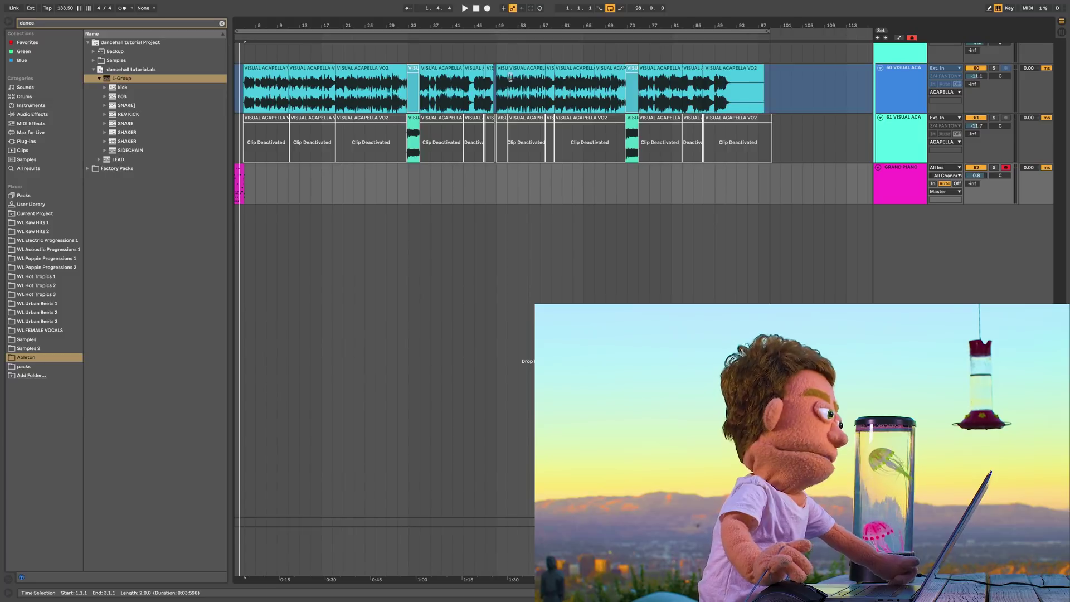
mouse_move(658, 43)
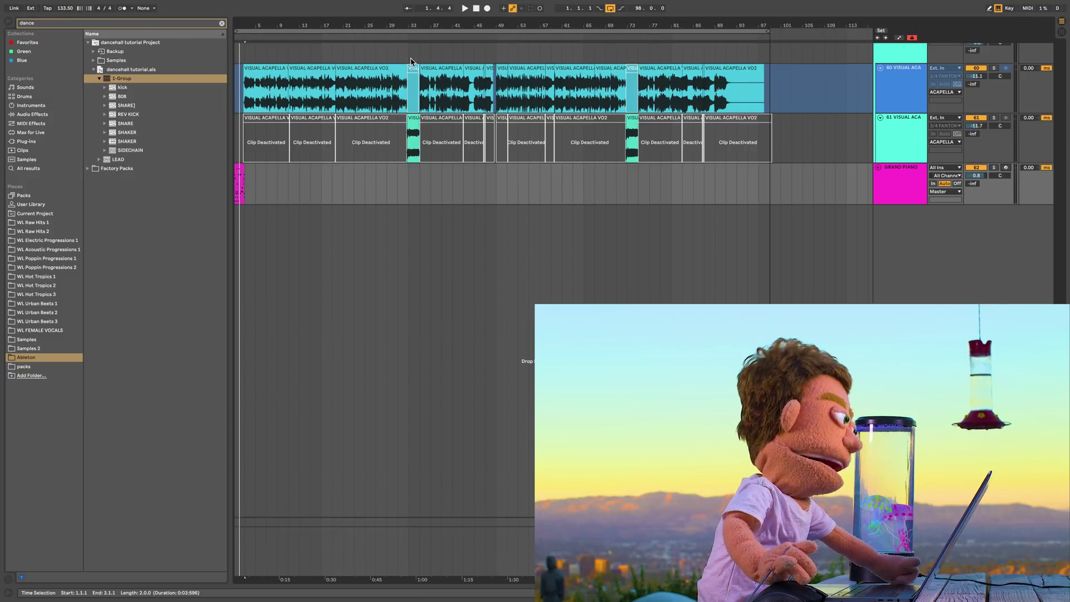
left_click(487, 8)
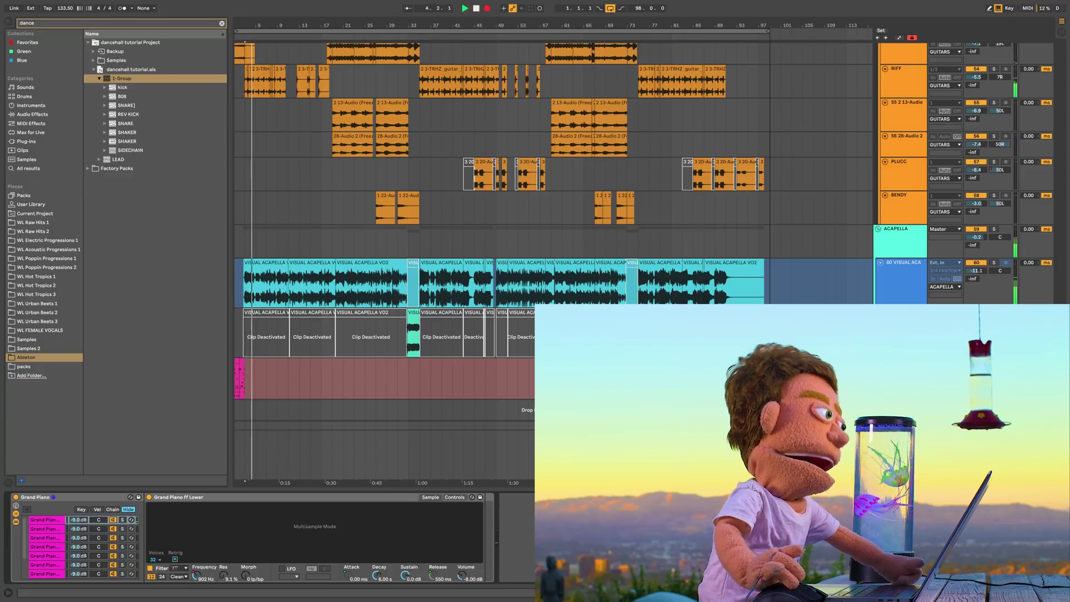
key("F9")
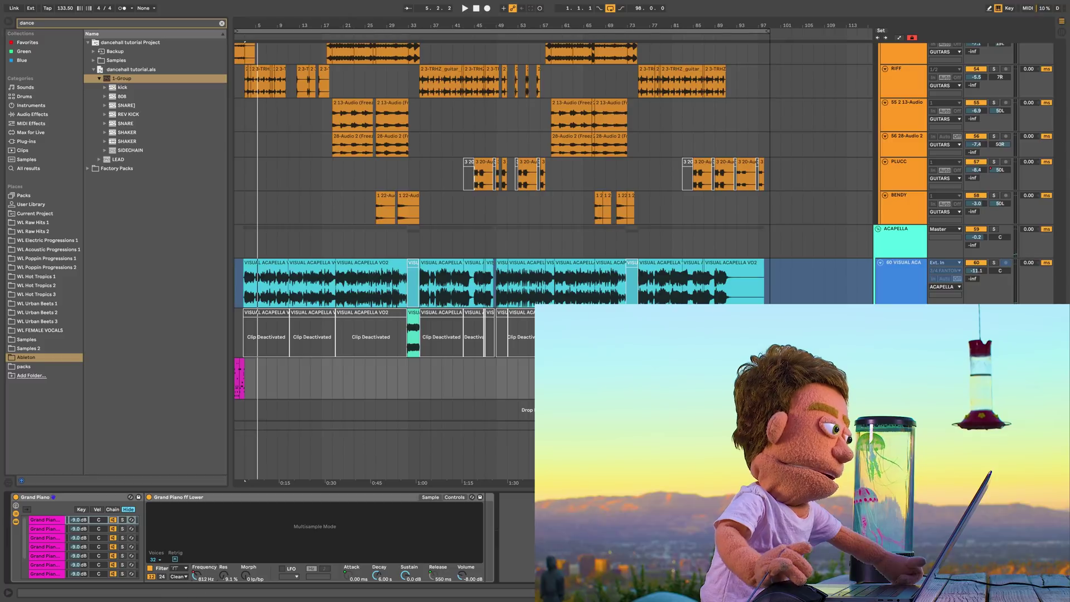
Show automation, disable Automation Arm, and remove the filter automation at the clip's start.
key("a")
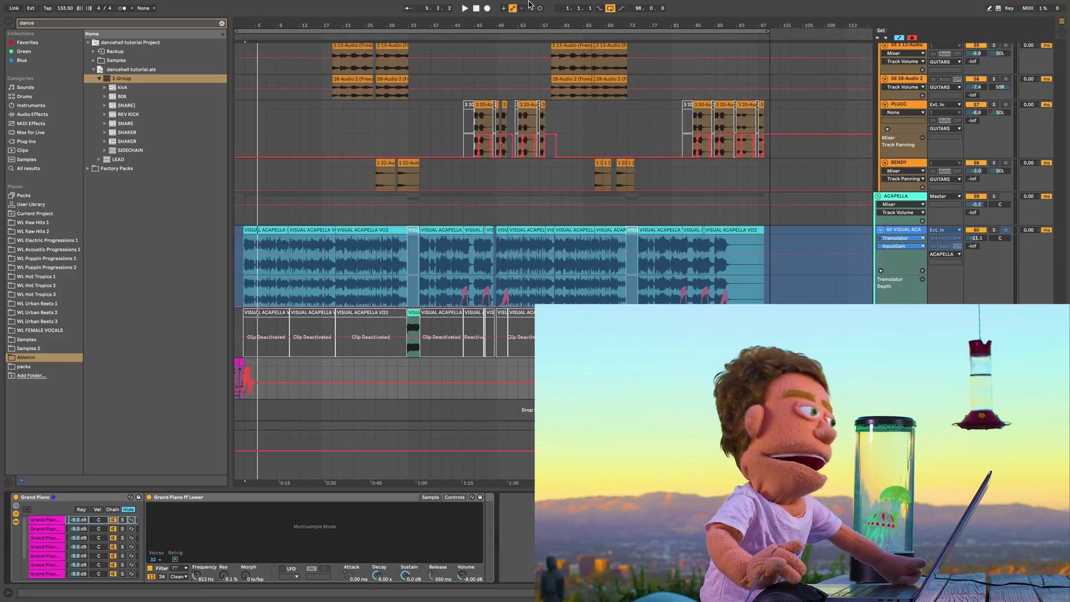
left_click(513, 9)
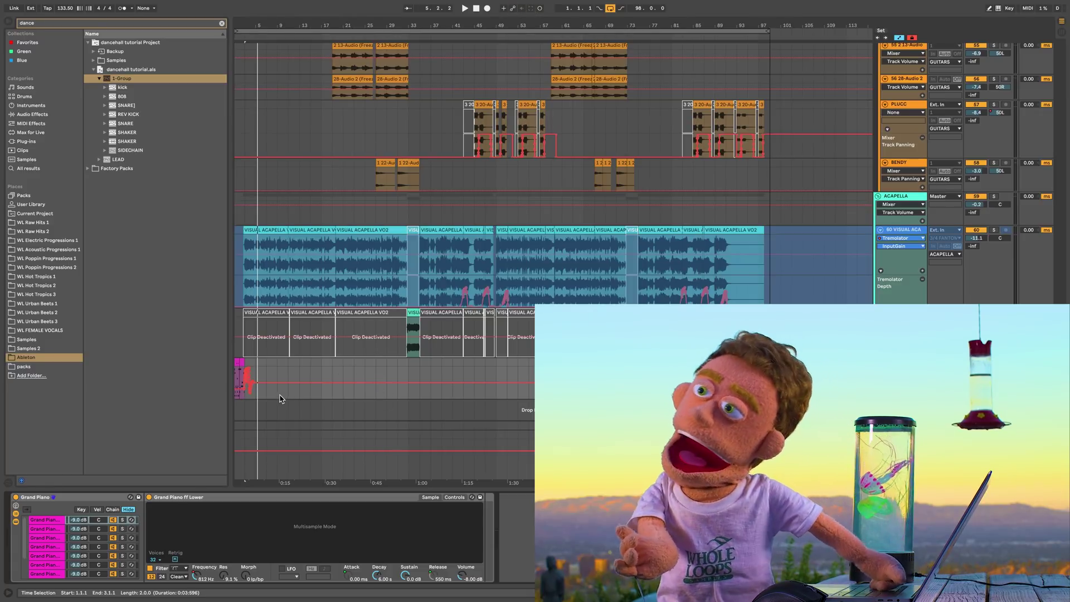
left_click_drag(277, 385, 245, 390)
key("ctrl+z")
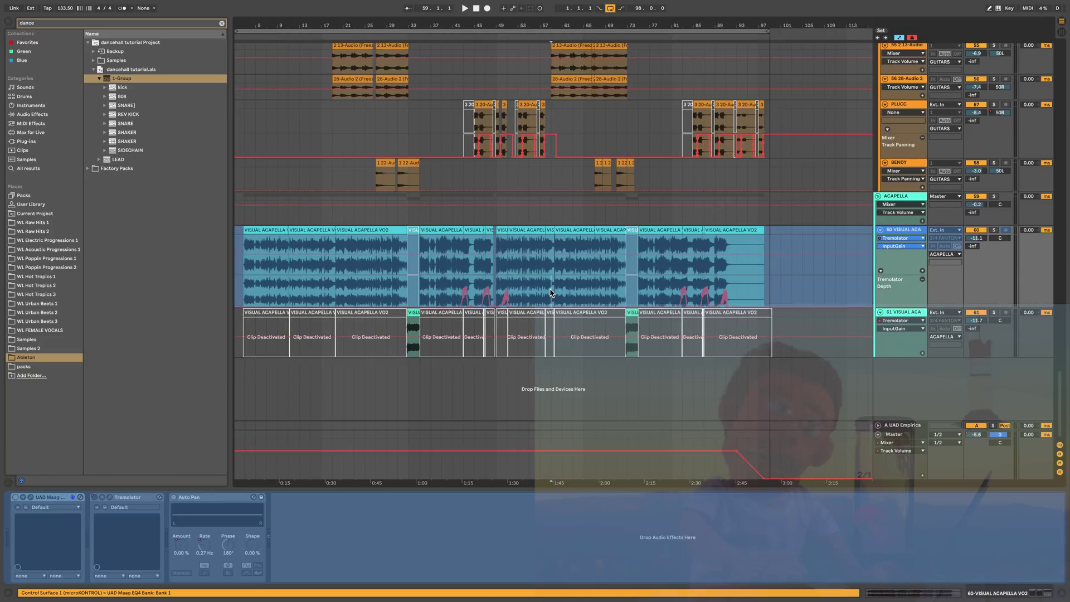
Play briefly while lowering the UAD Empirica return to about -5.6, then stop and select a short range.
key("Up")
key("space")
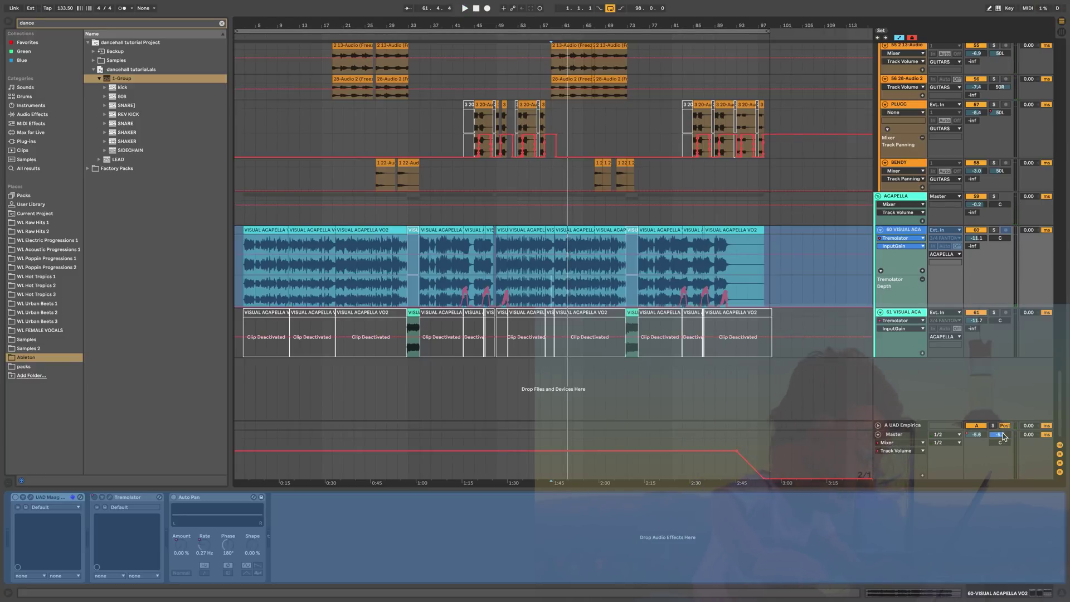
left_click_drag(1002, 435, 1006, 439)
key("space")
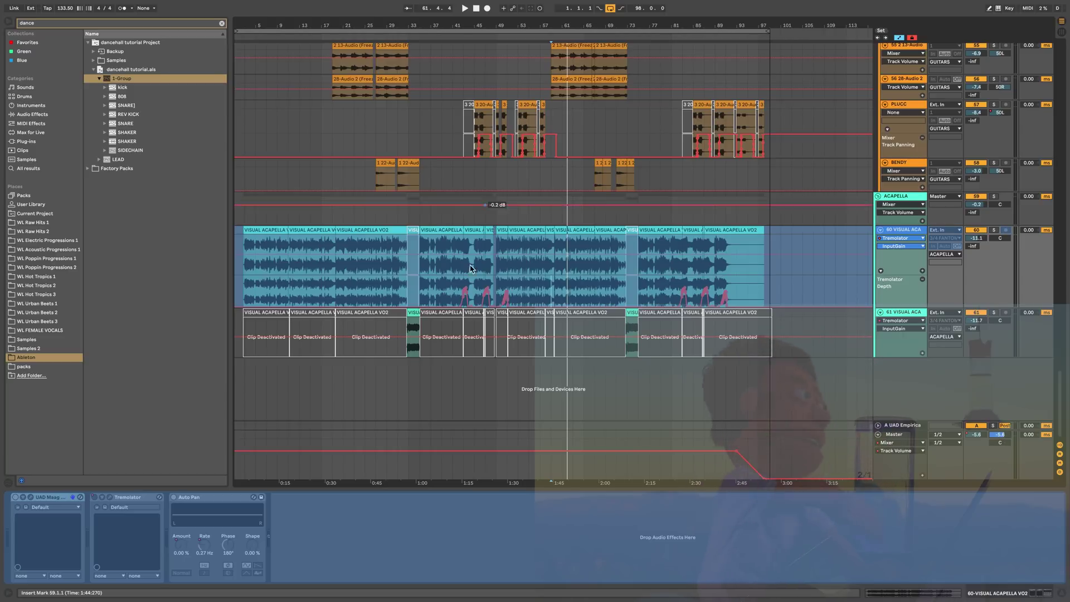
left_click_drag(473, 281, 485, 281)
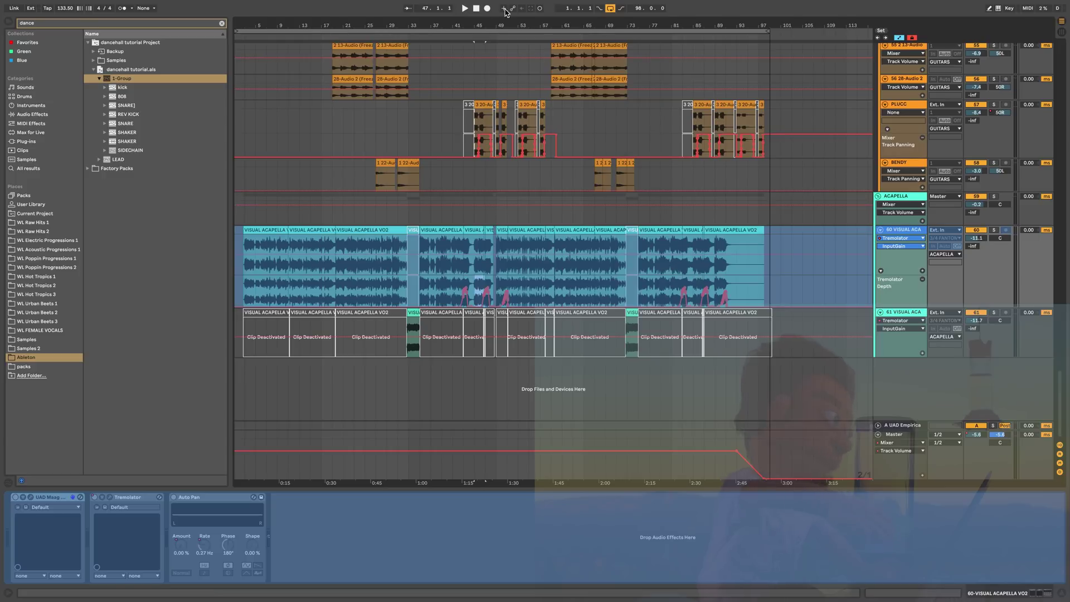
Turn on the metronome, play, and dip the UAD Empirica return before settling it at -2.4.
left_click(124, 8)
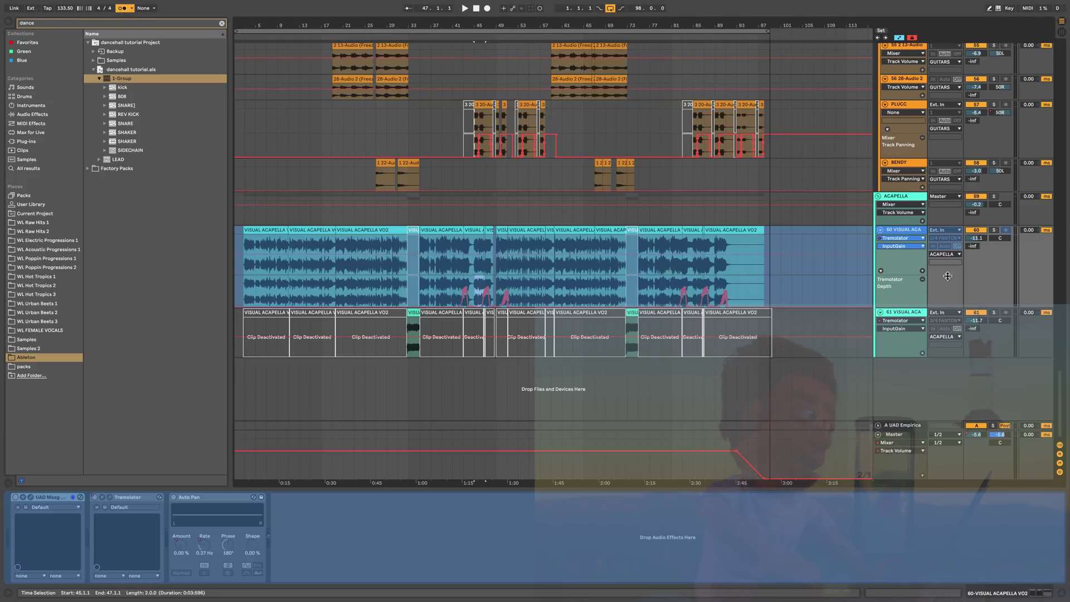
key("space")
left_click_drag(1005, 438, 1005, 471)
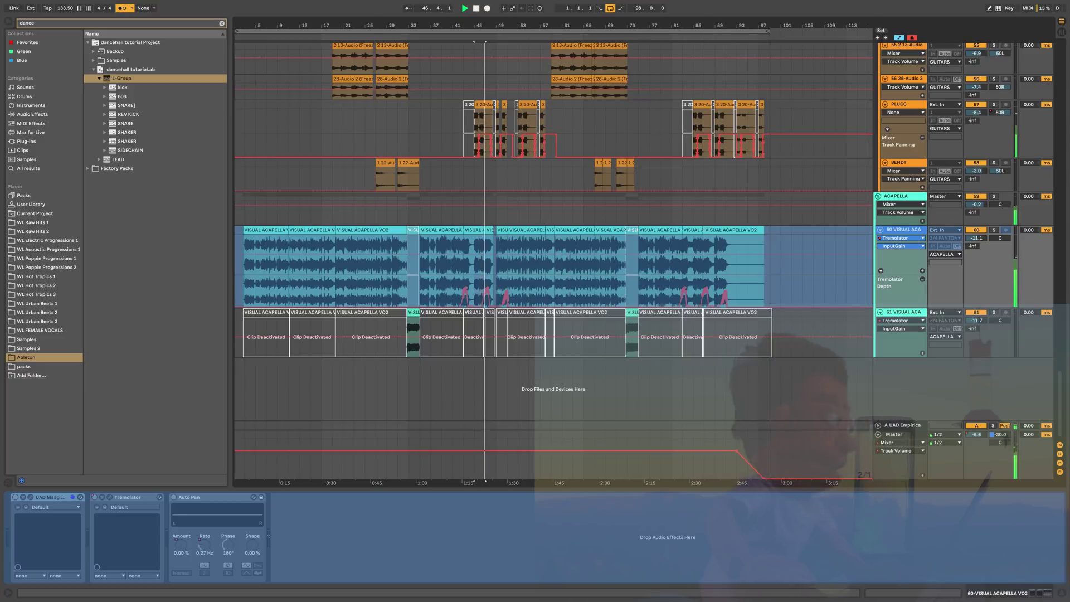
left_click_drag(1001, 434, 1002, 415)
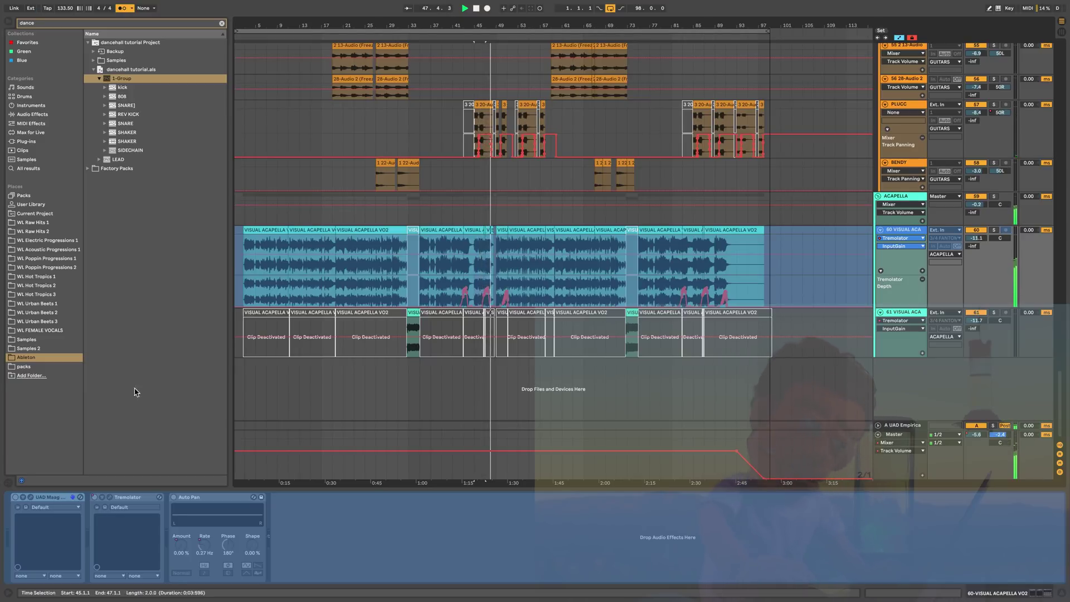
Show the WL Urban Beats 3 folder under Places in the browser.
left_click(36, 321)
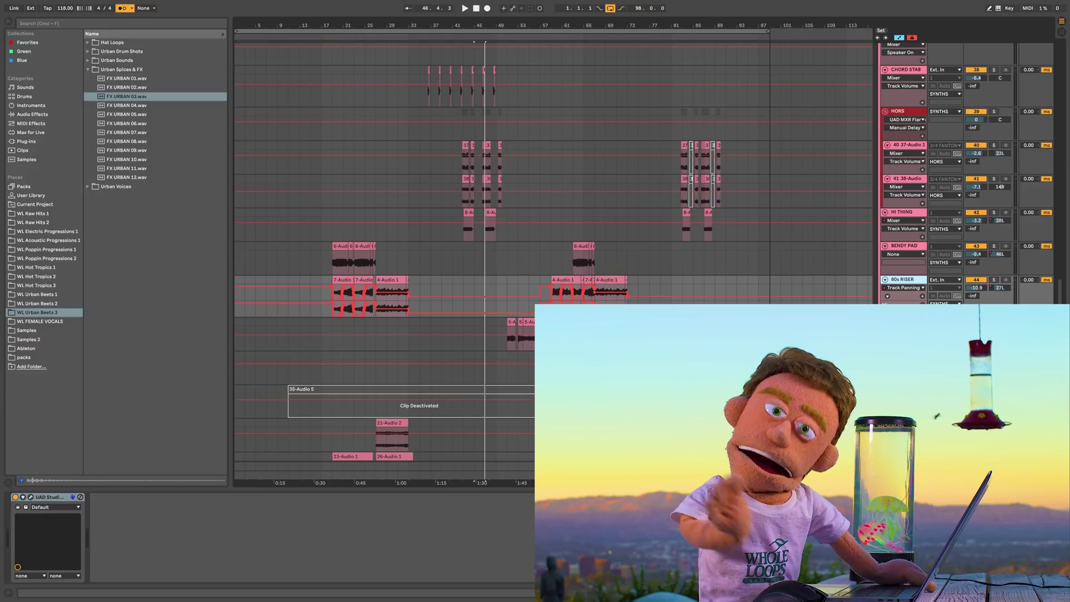
On the EQ Eight/Glue Compressor track, switch EQ Eight's oversampling off and back on.
key("Down")
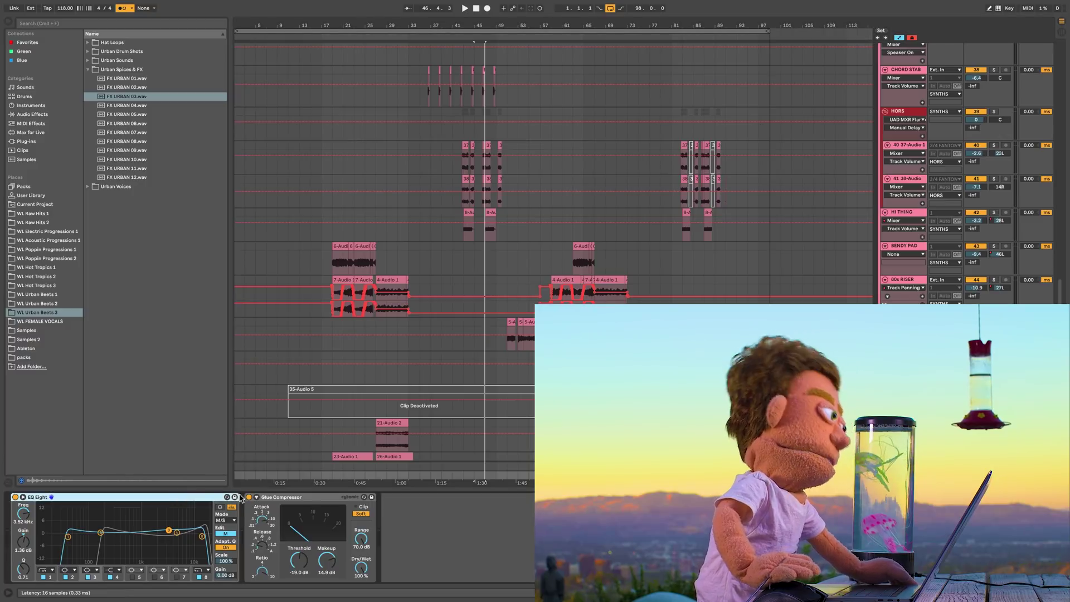
left_click(311, 498)
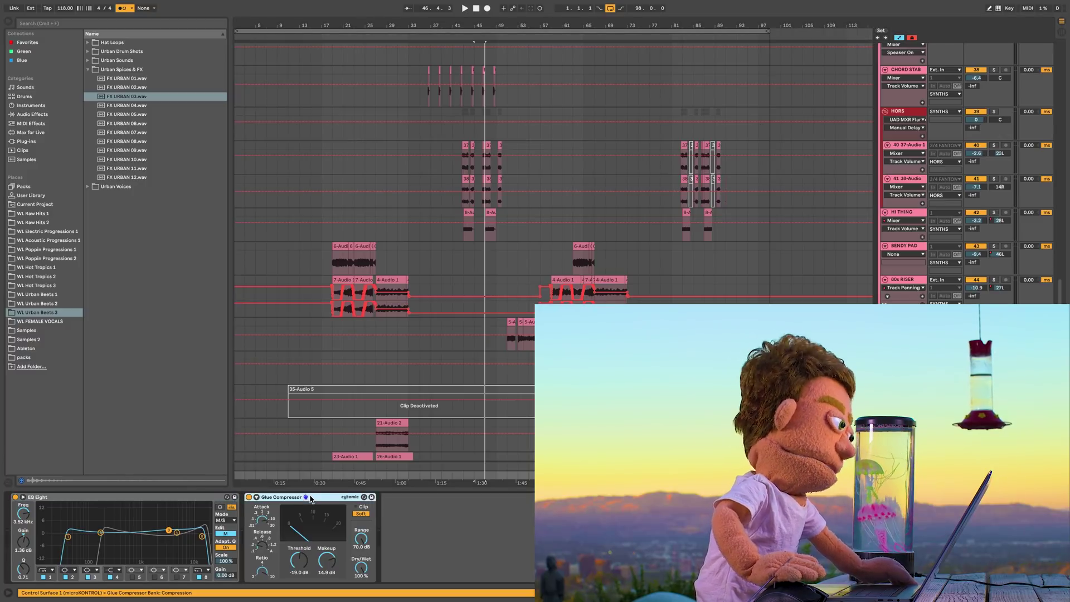
left_click(155, 495)
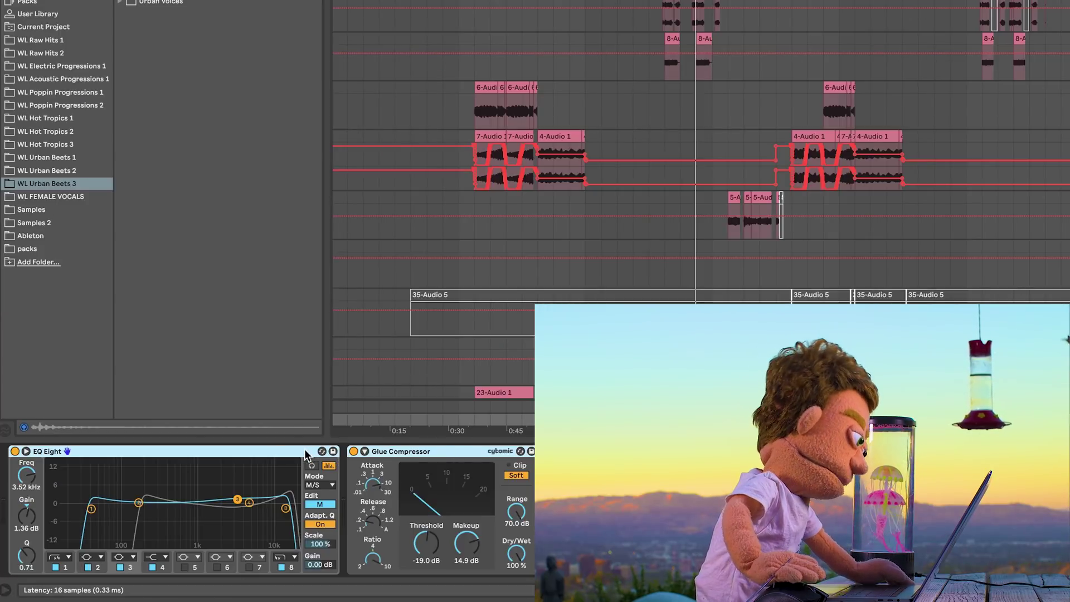
right_click(209, 452)
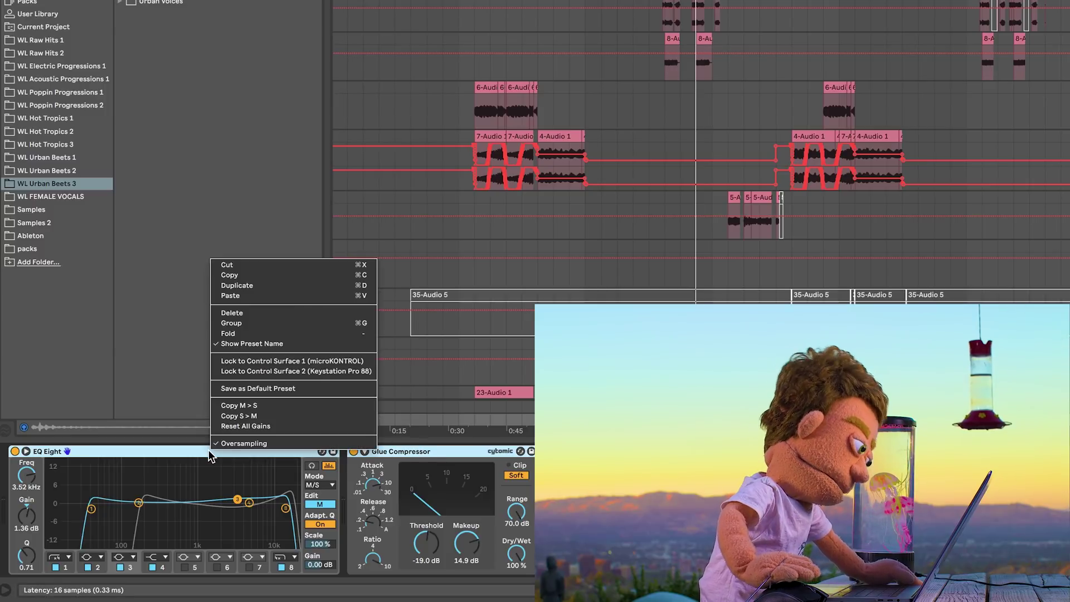
left_click(229, 441)
right_click(216, 448)
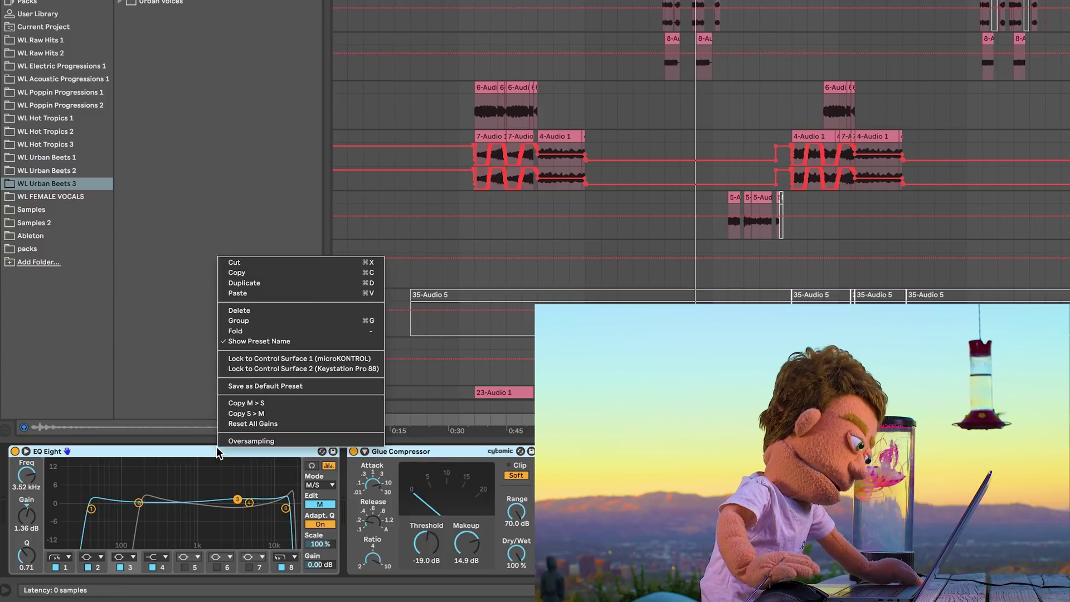
left_click(235, 439)
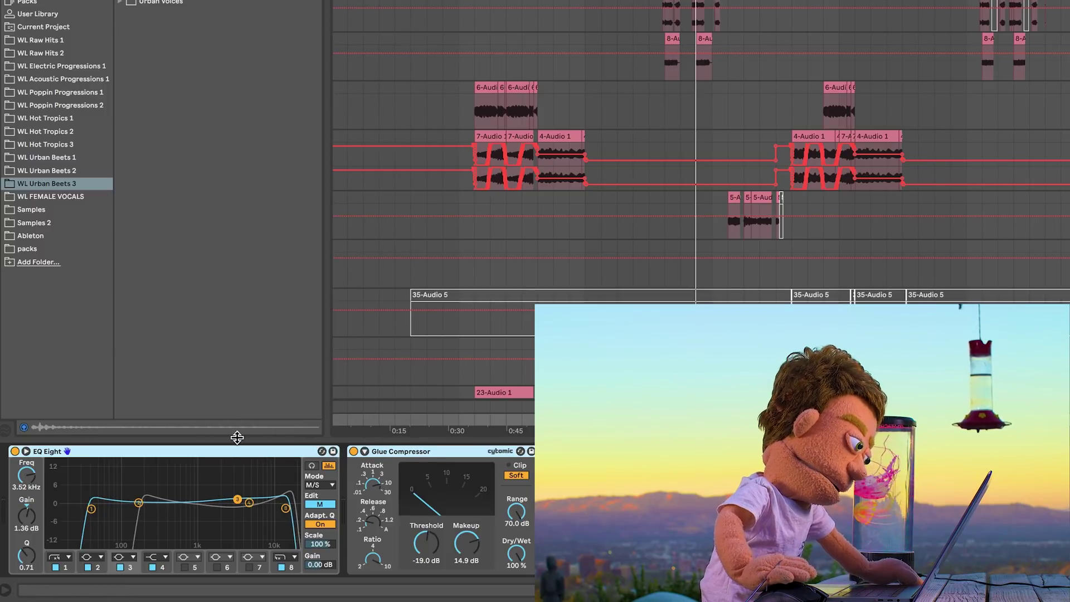
right_click(444, 448)
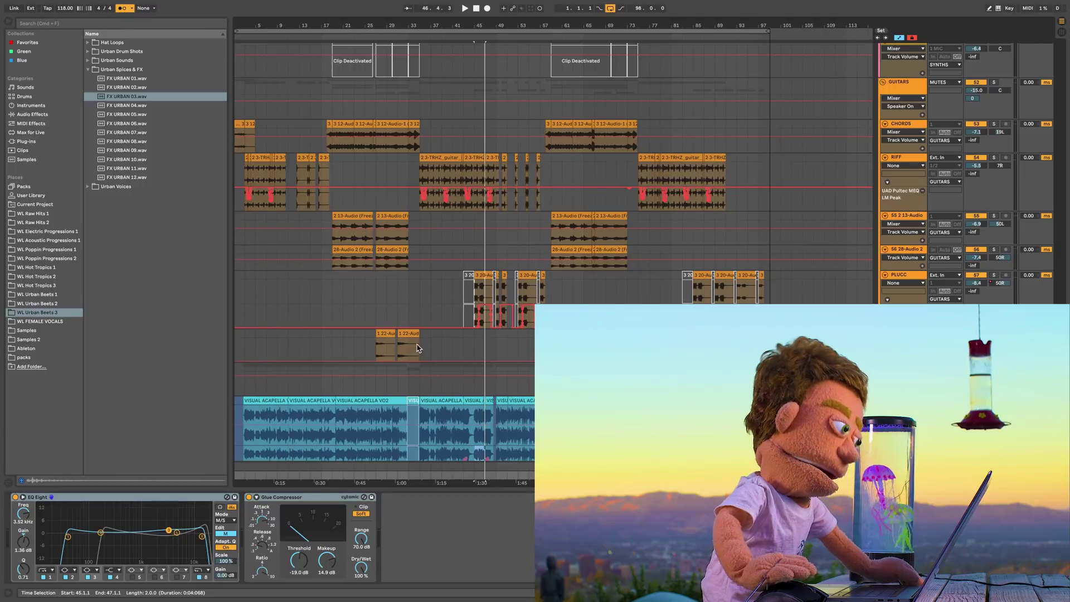
Return to the device track, toggle the Glue Compressor's oversampling, and inspect EQ Eight's options.
left_click(474, 262)
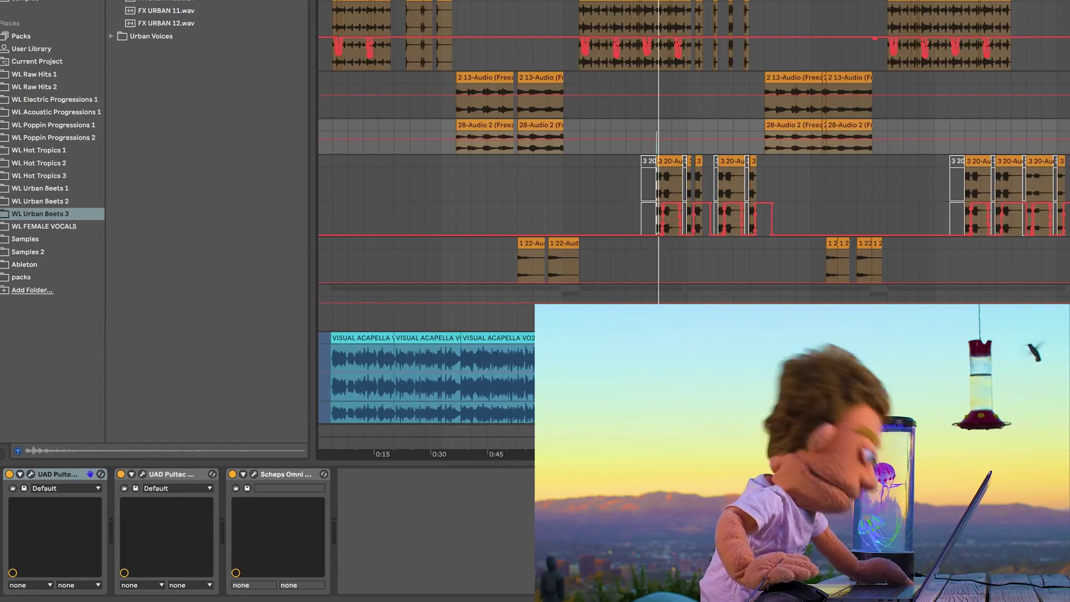
left_click(362, 384)
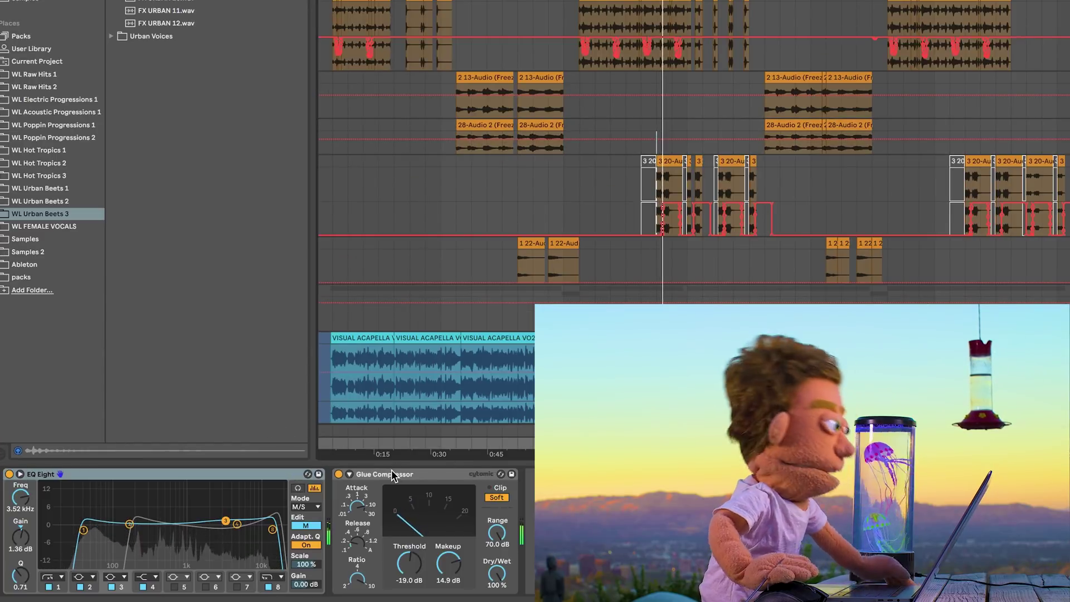
right_click(415, 473)
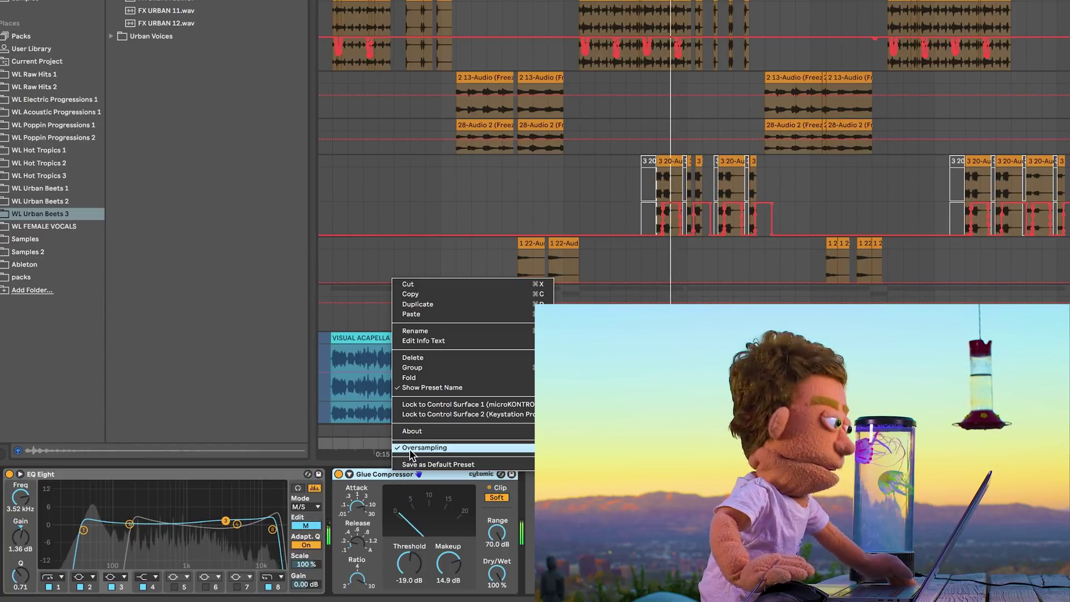
left_click(424, 464)
right_click(283, 473)
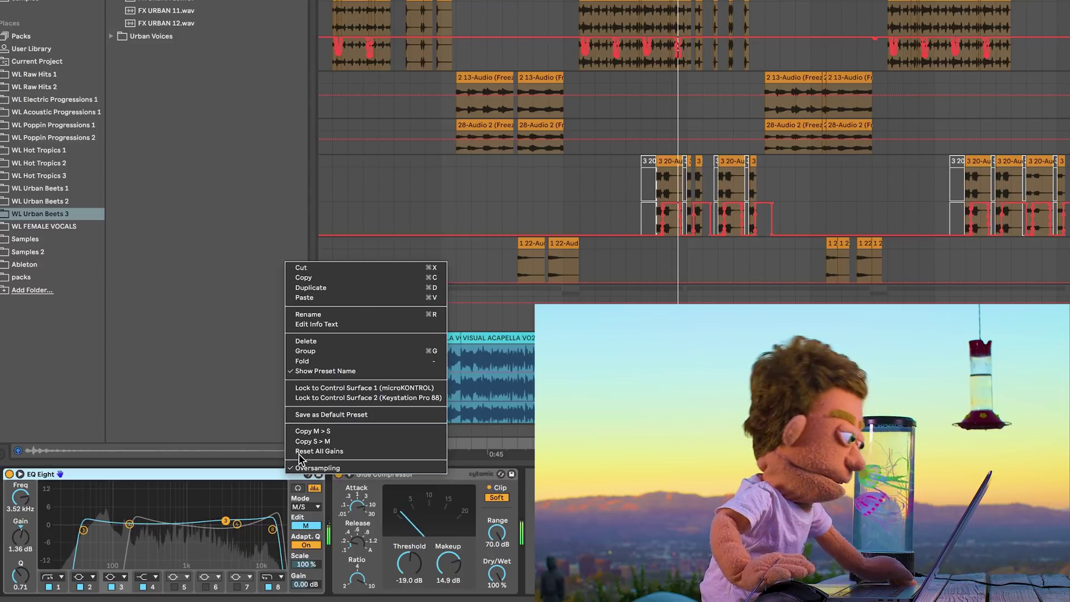
key("Escape")
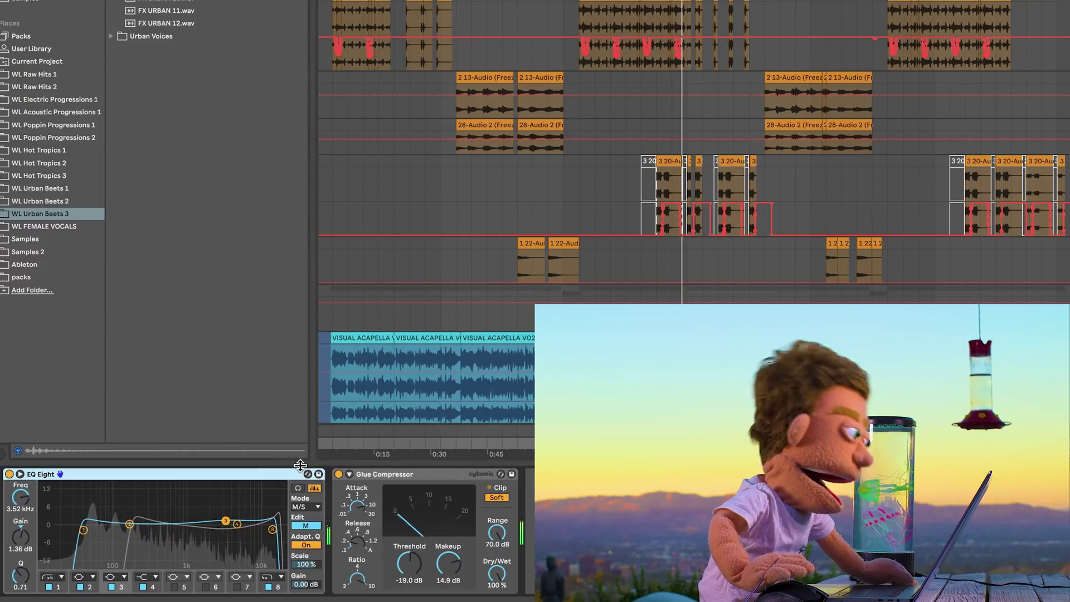
right_click(273, 477)
left_click(443, 483)
Set oversampling on for both the Glue Compressor and EQ Eight.
right_click(443, 473)
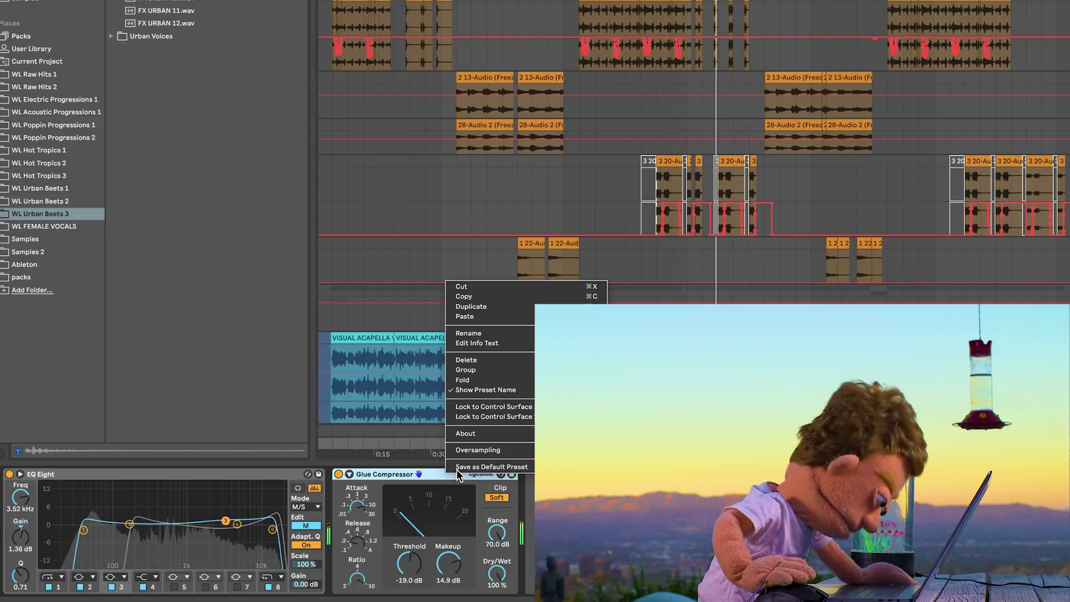
left_click(456, 450)
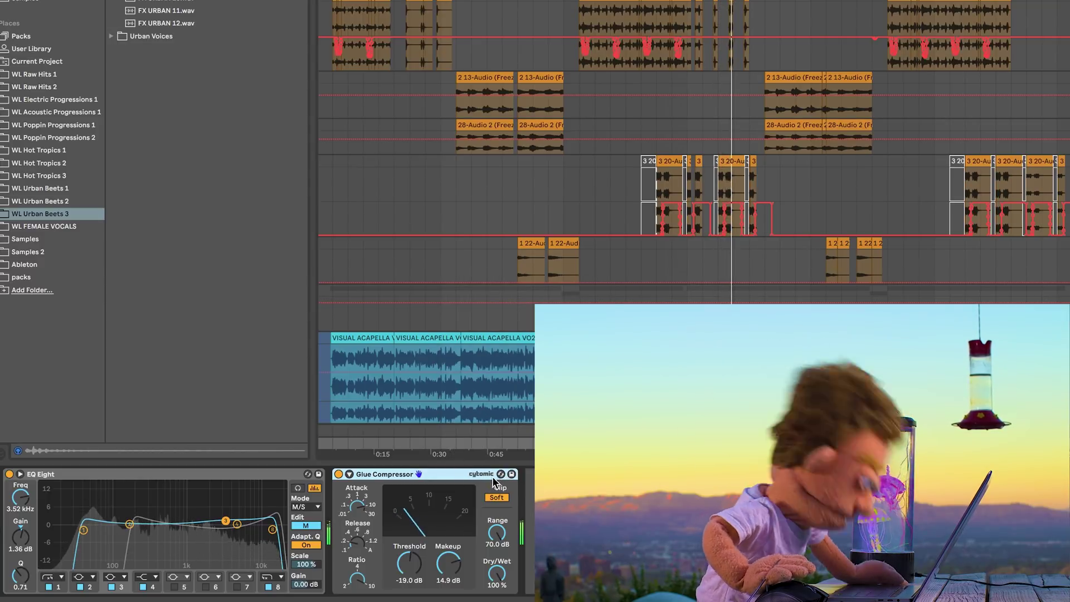
right_click(509, 474)
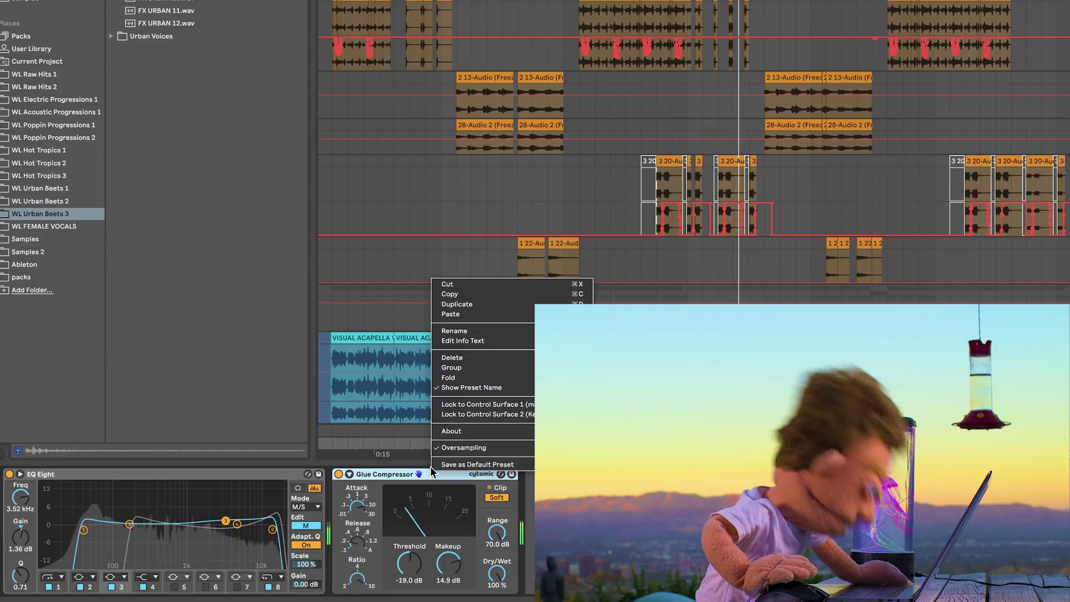
left_click(549, 509)
right_click(263, 469)
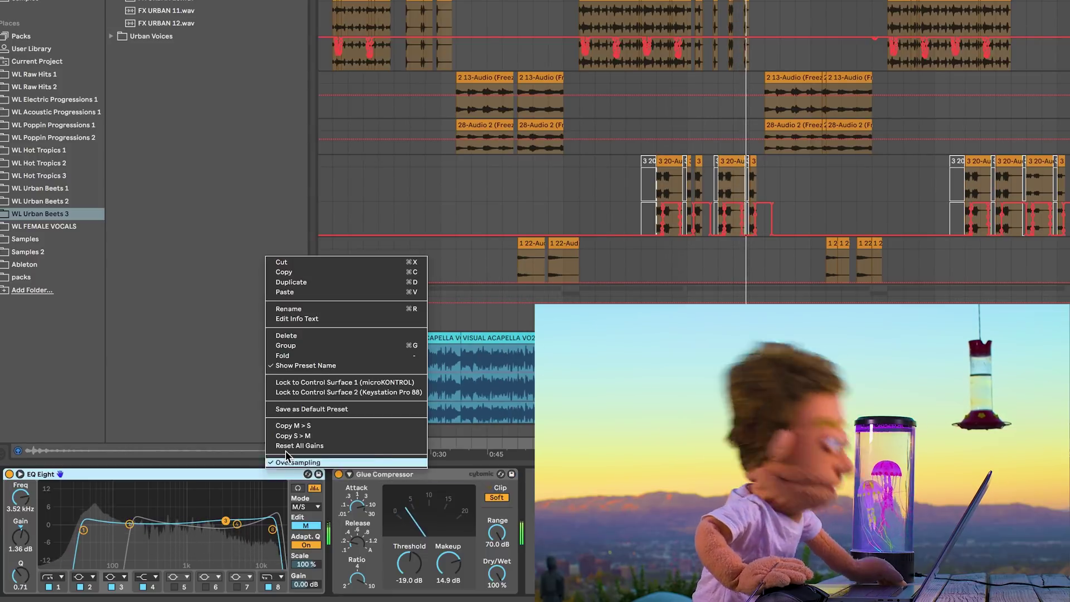
left_click(288, 461)
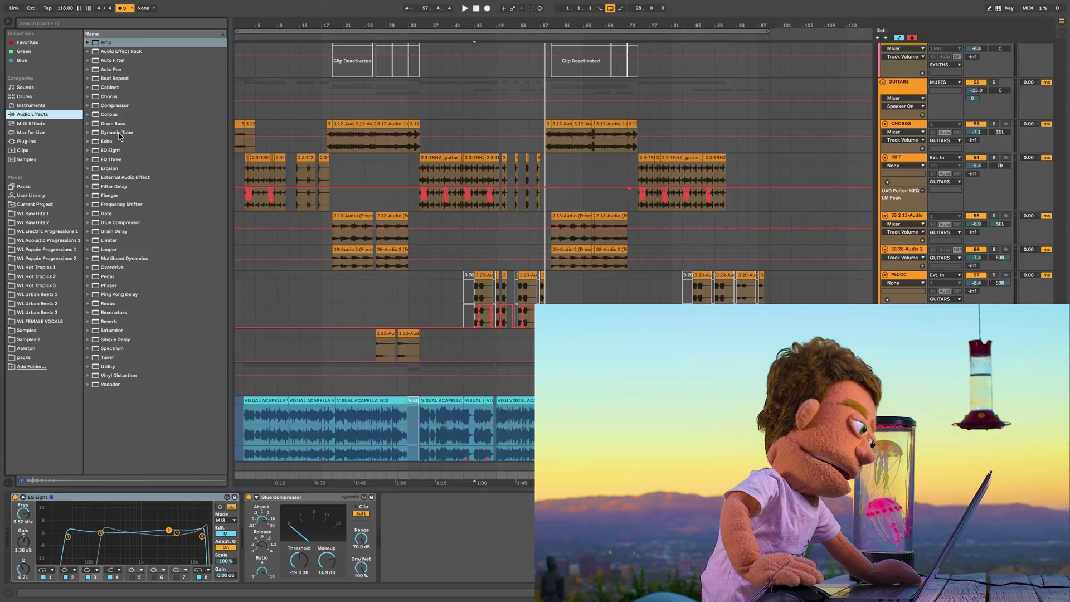
Add Dynamic Tube to the chain, placed after the Glue Compressor.
left_click(117, 134)
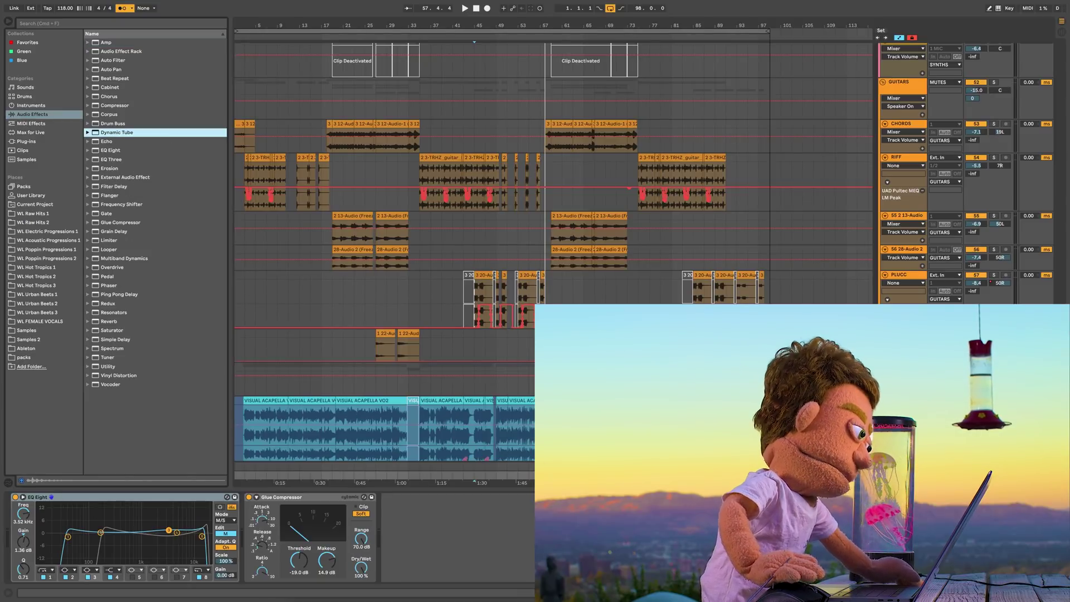
left_click_drag(117, 134, 613, 536)
left_click_drag(483, 526, 428, 508)
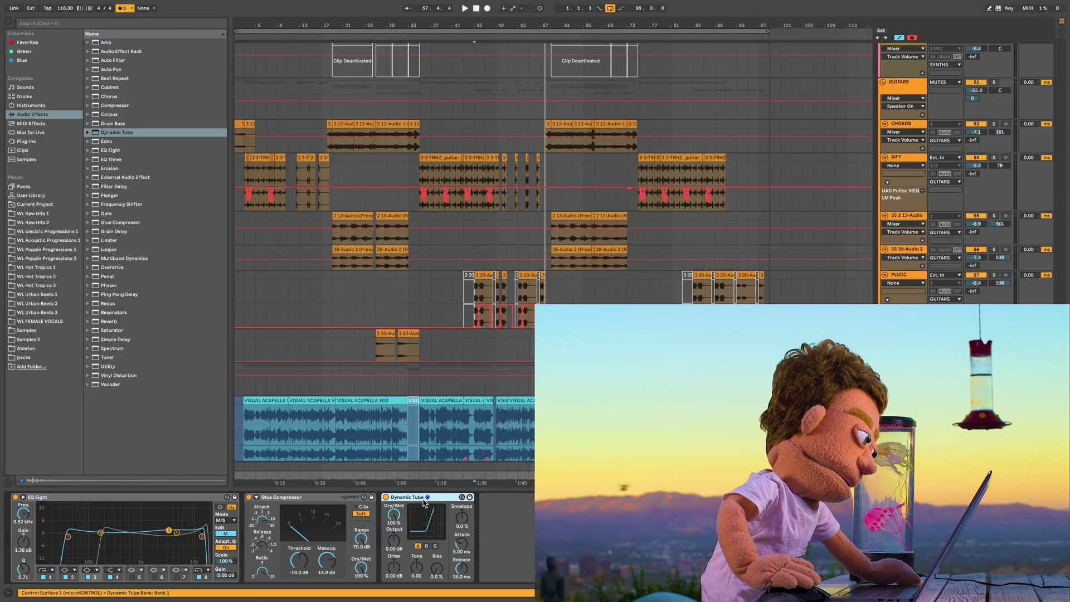
right_click(423, 501)
key("Escape")
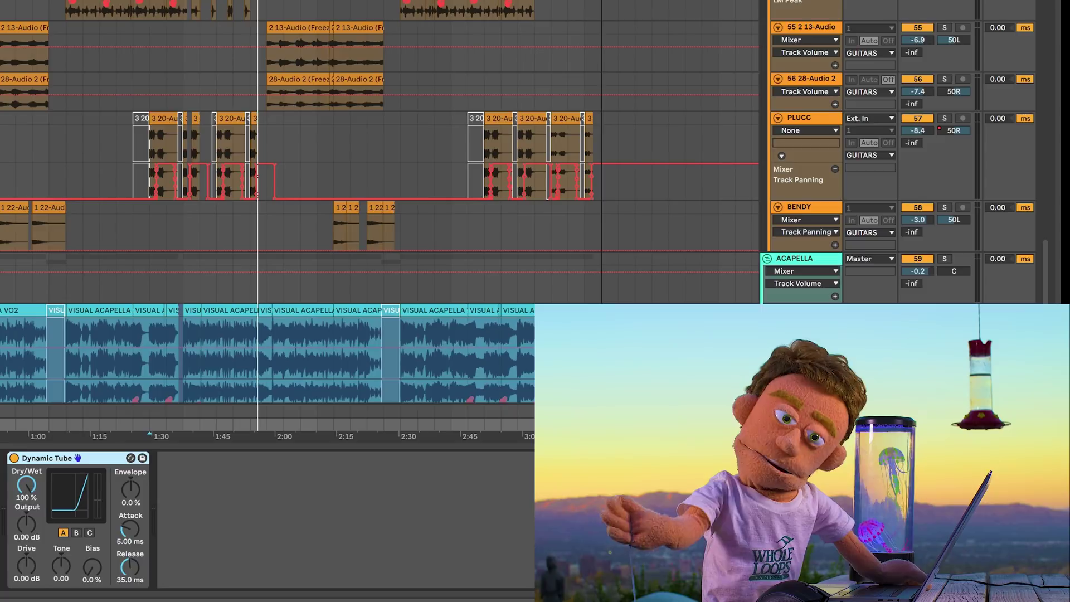
Add a Reverb after Dynamic Tube and set its Global Quality to High.
left_click_drag(518, 575, 269, 489)
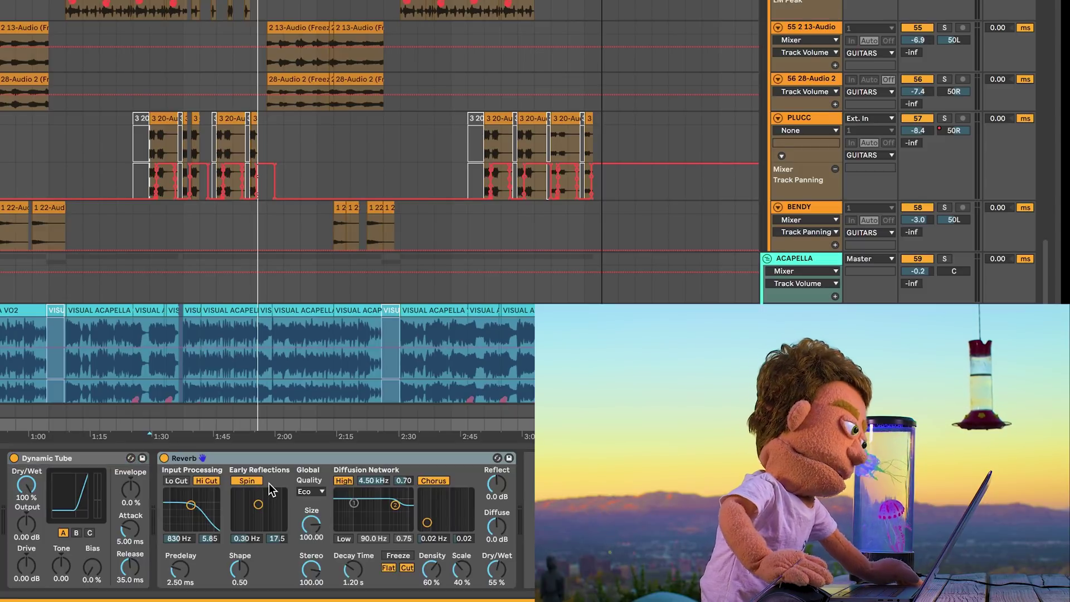
left_click(312, 490)
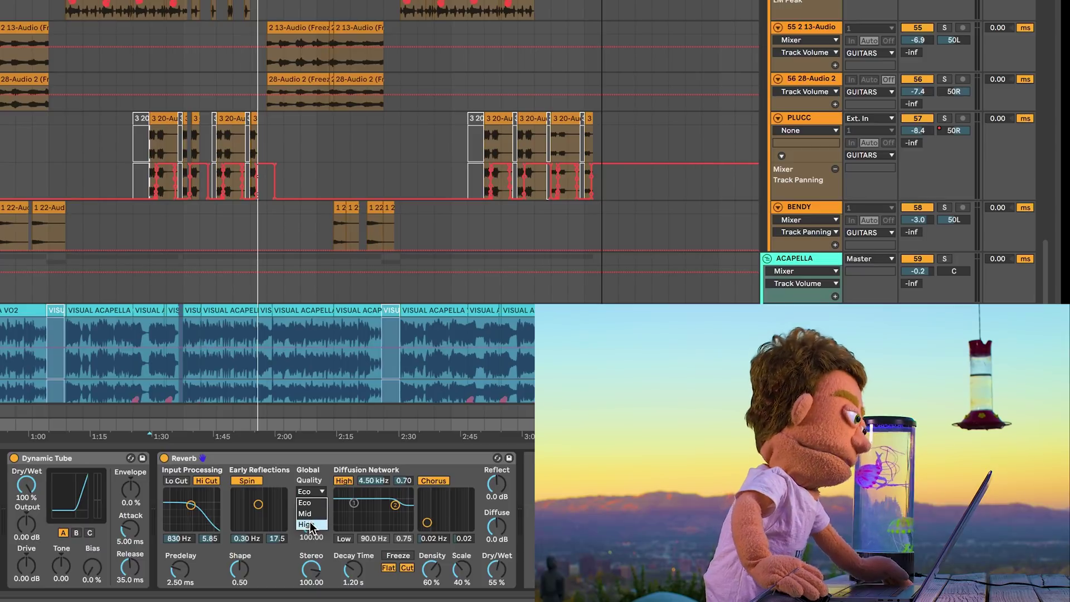
left_click(309, 524)
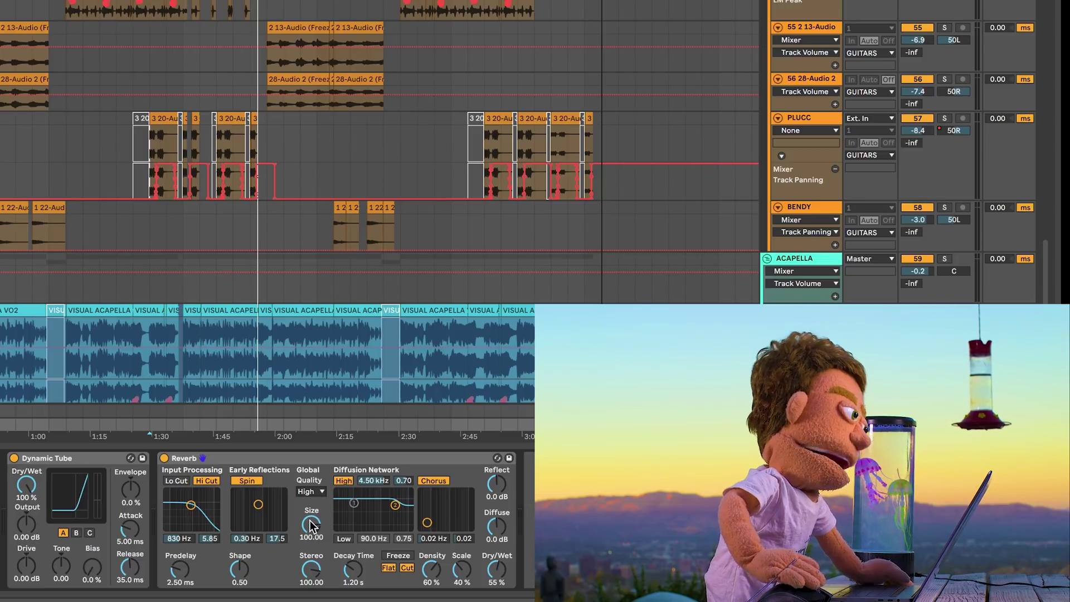